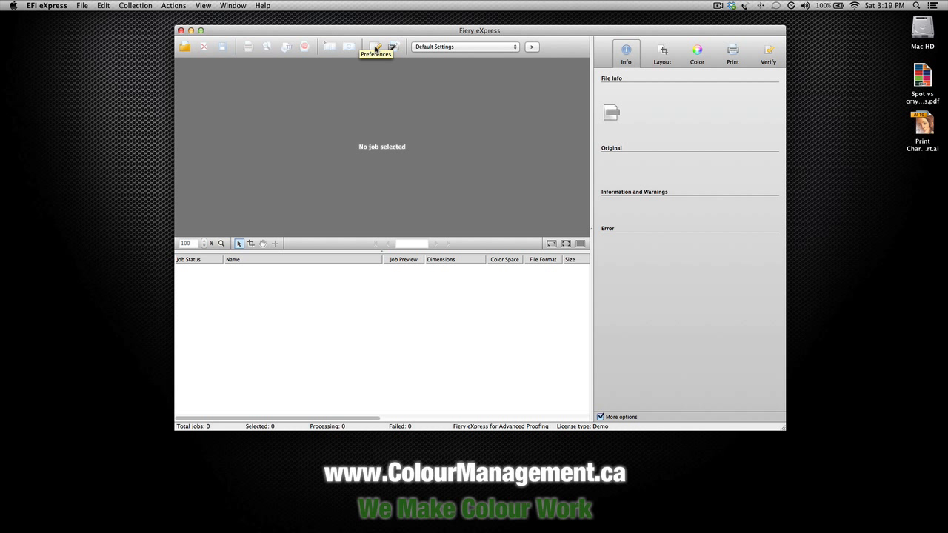
Open the color management preferences and keep Proofing as the color management preset
click(376, 49)
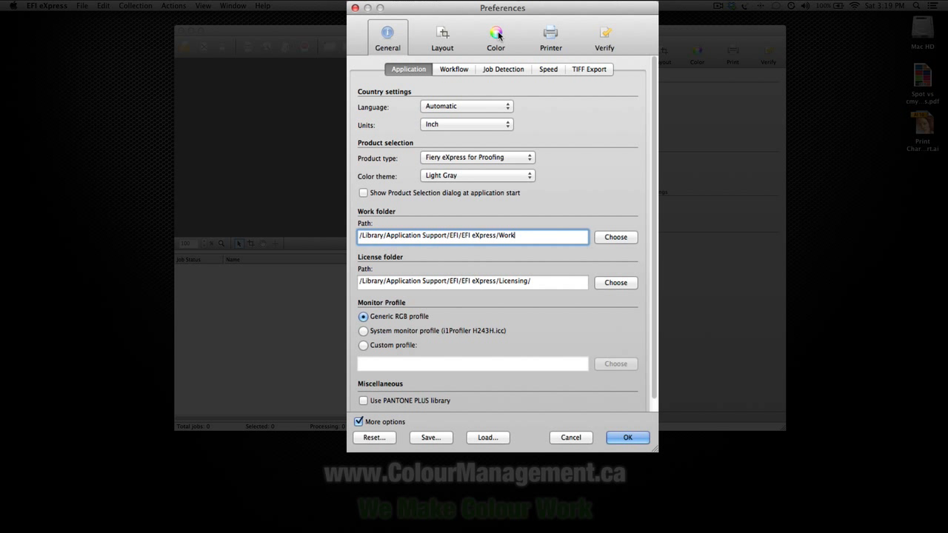
click(498, 35)
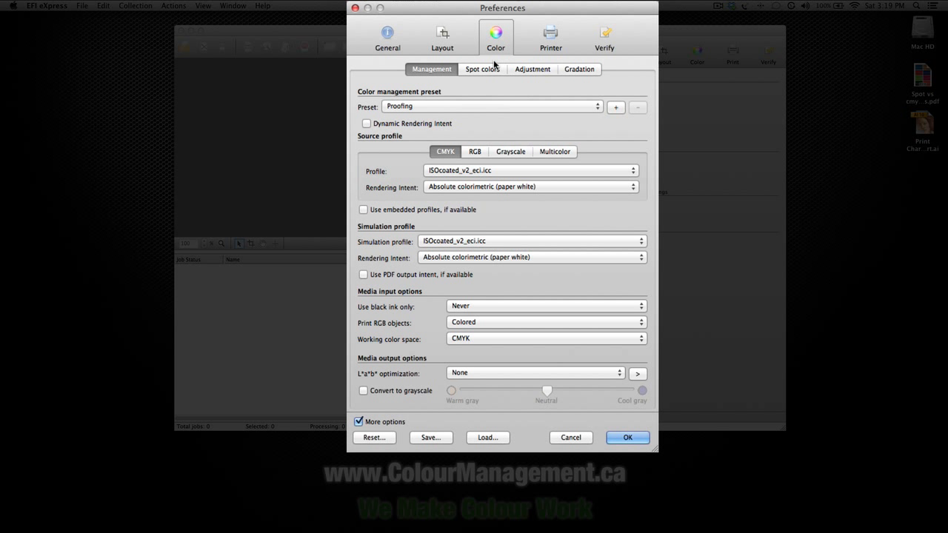
click(529, 106)
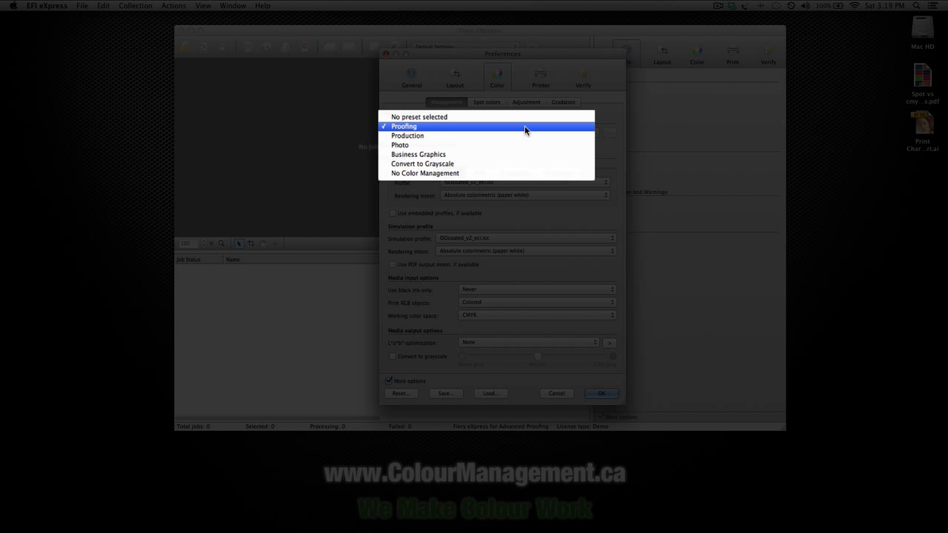
click(445, 131)
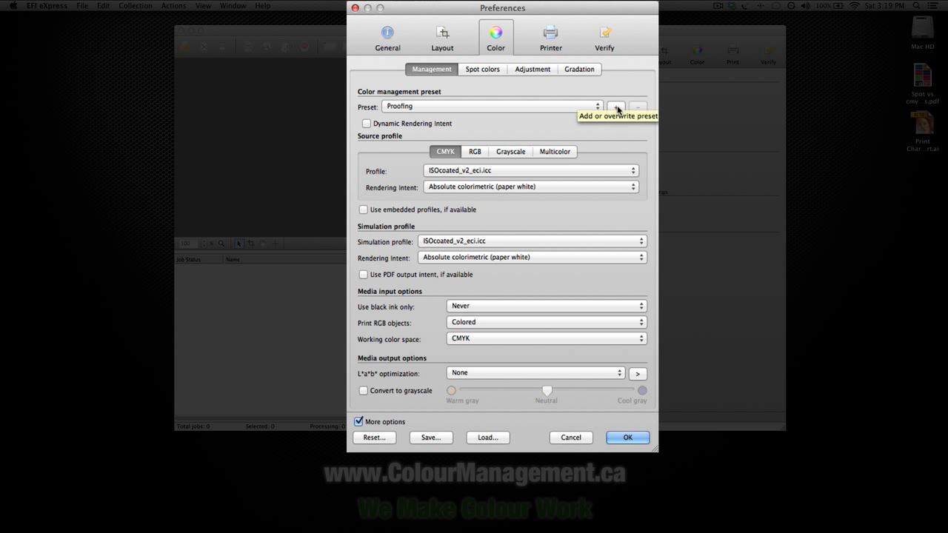
click(593, 134)
click(522, 289)
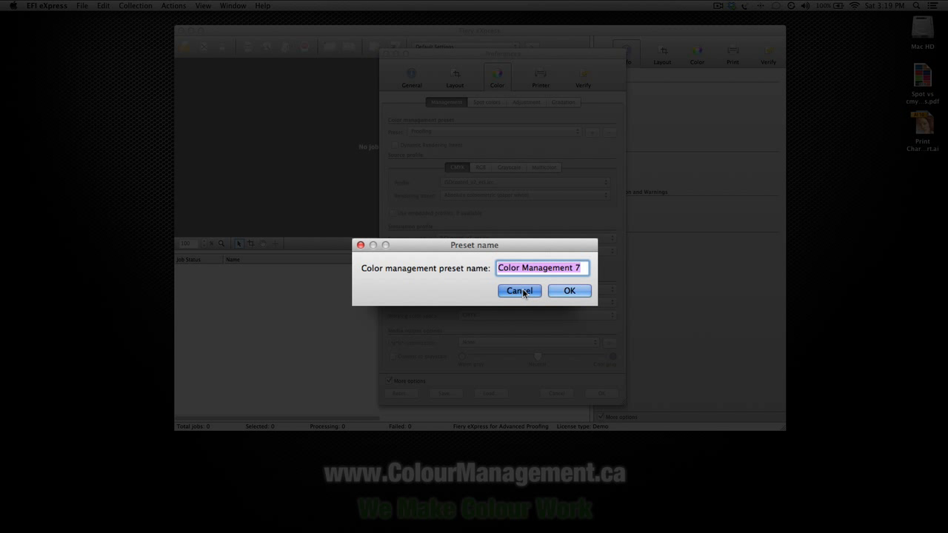
Set both the CMYK source profile and the simulation profile to GRACoL2006_Coated1v2.icc
click(494, 173)
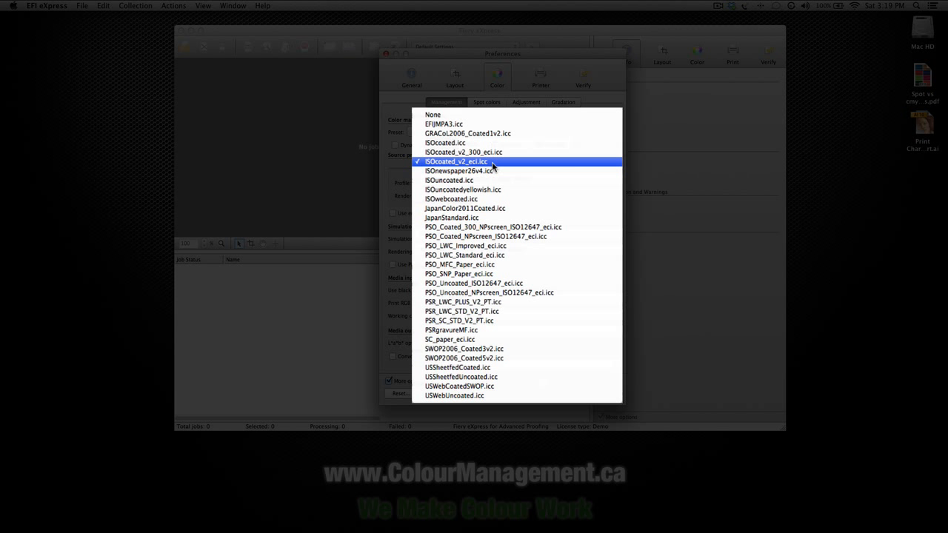
click(495, 153)
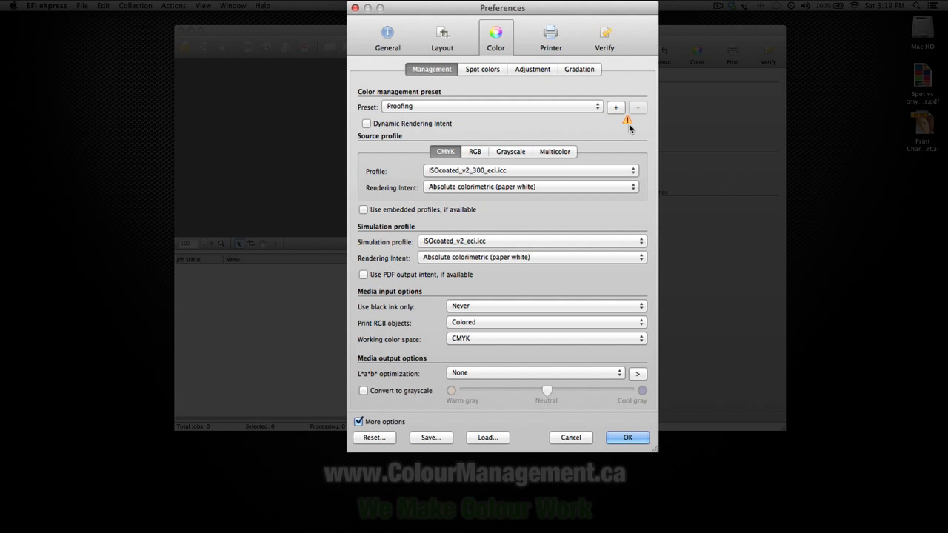
click(521, 173)
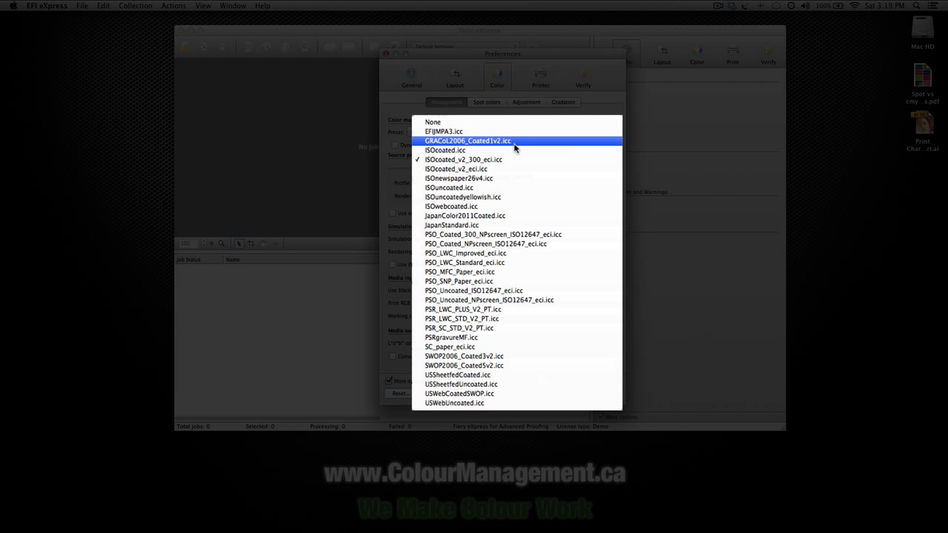
click(514, 144)
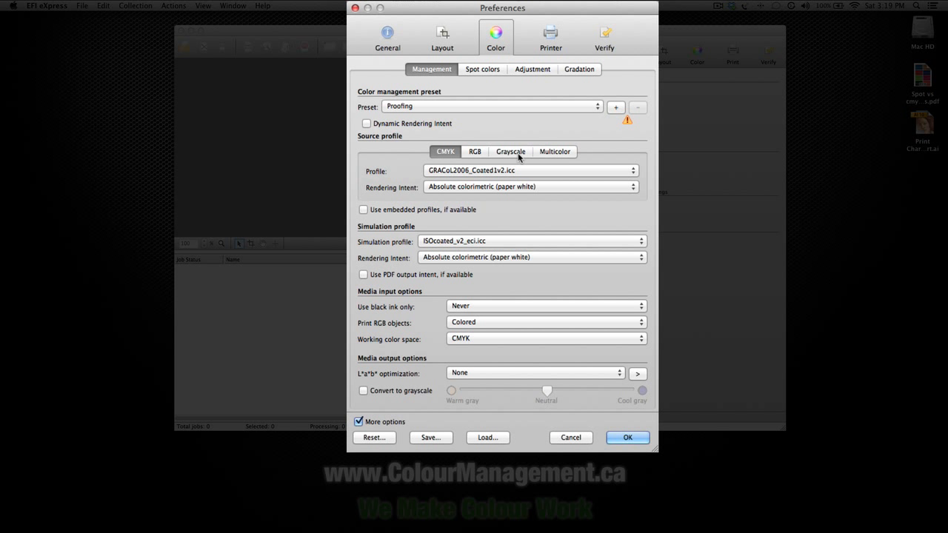
click(504, 243)
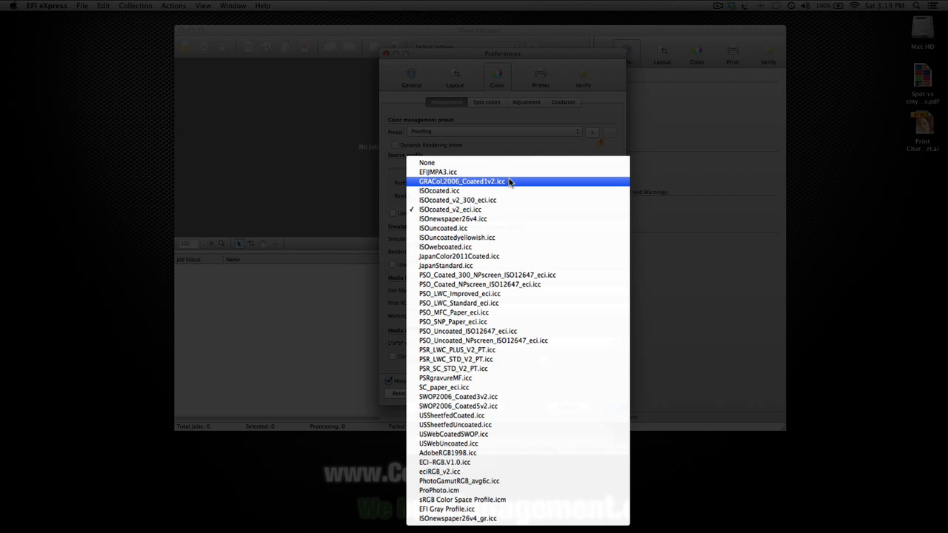
click(510, 182)
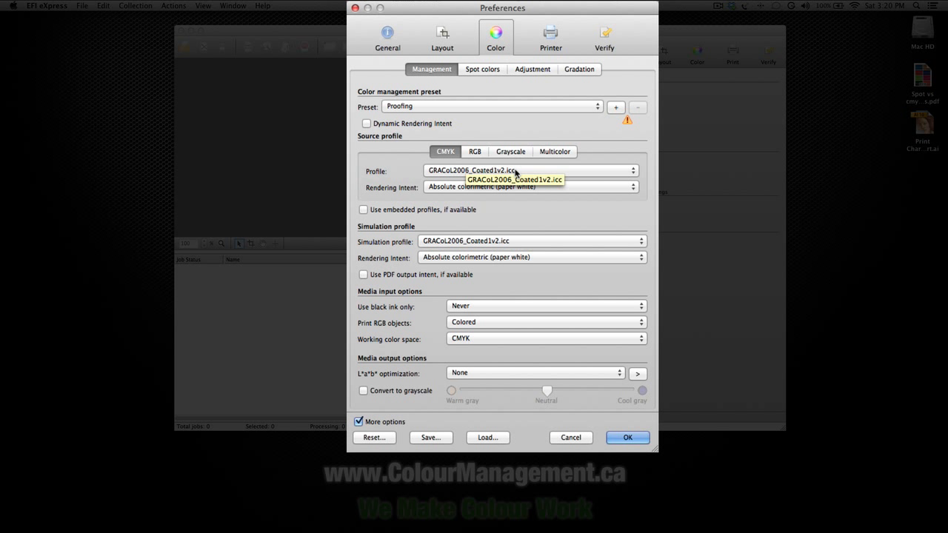
Examine the available CMYK source and simulation profiles, keeping GRACoL2006_Coated1v2.icc for both
click(516, 171)
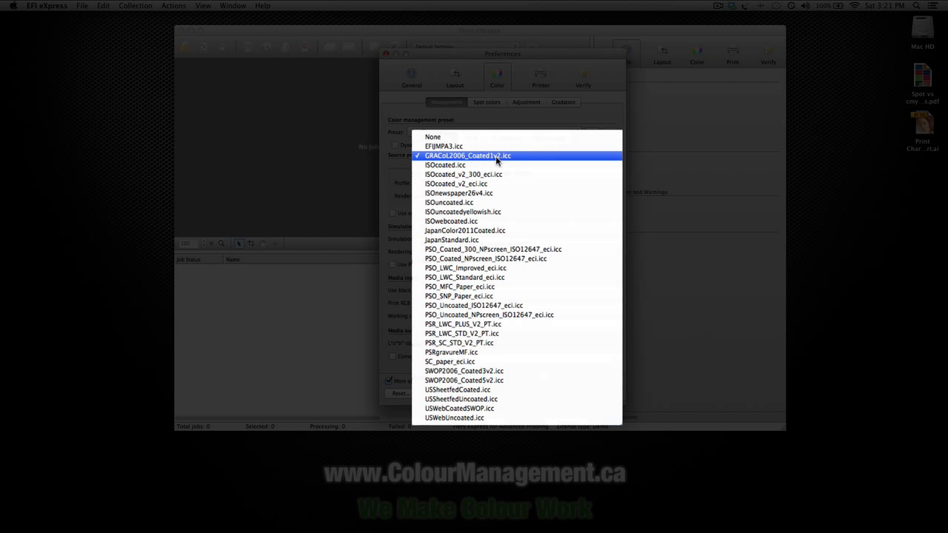
click(474, 155)
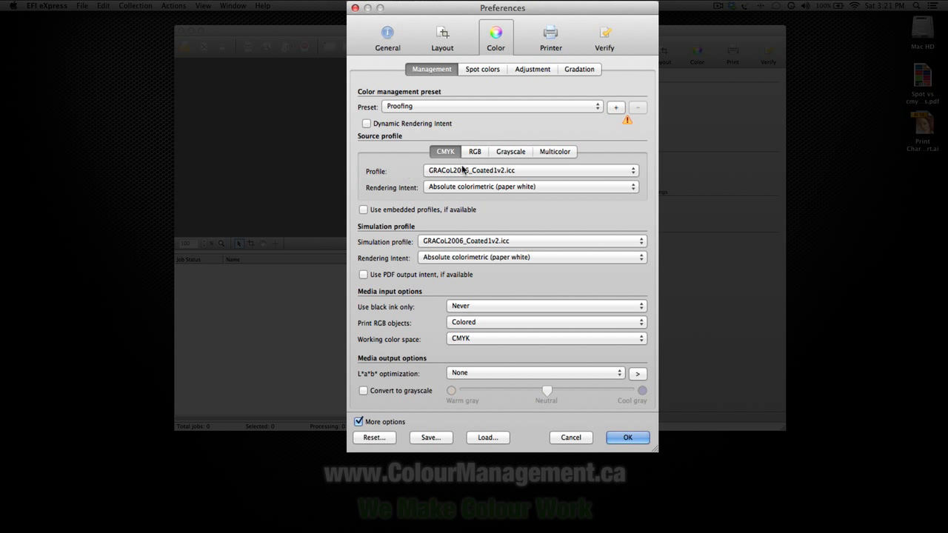
click(522, 244)
click(467, 188)
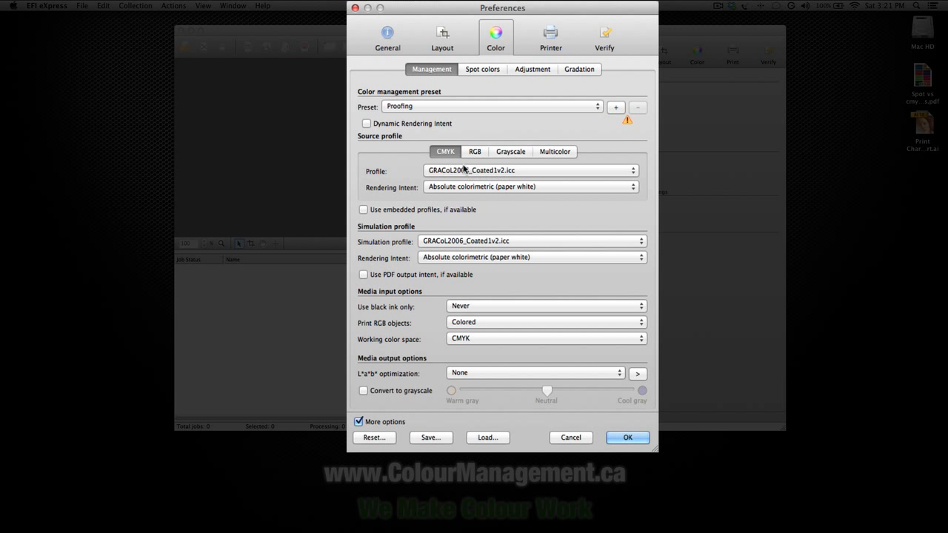
click(518, 172)
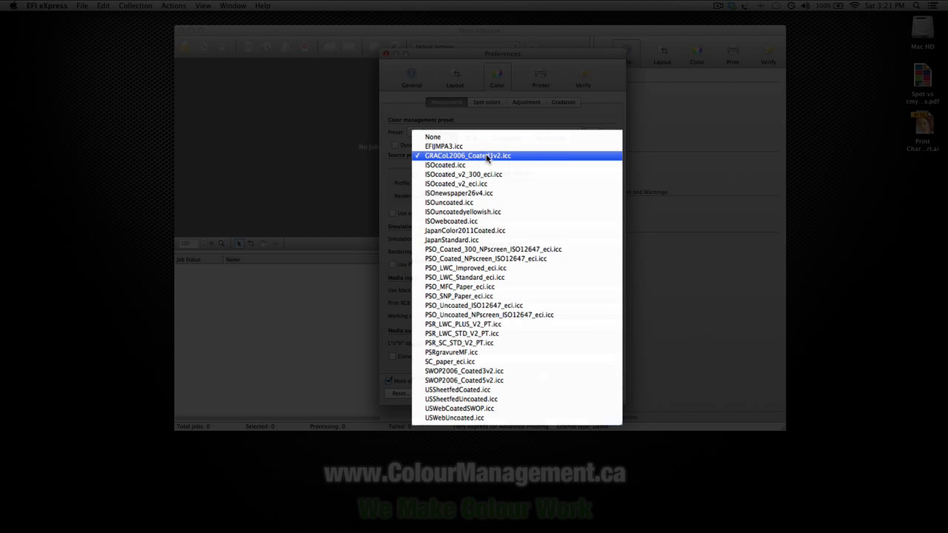
click(488, 156)
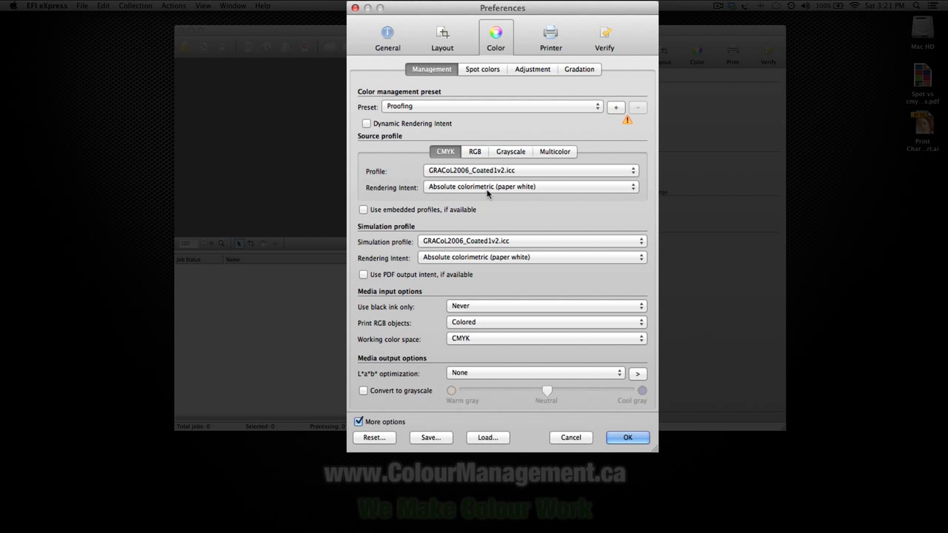
click(494, 241)
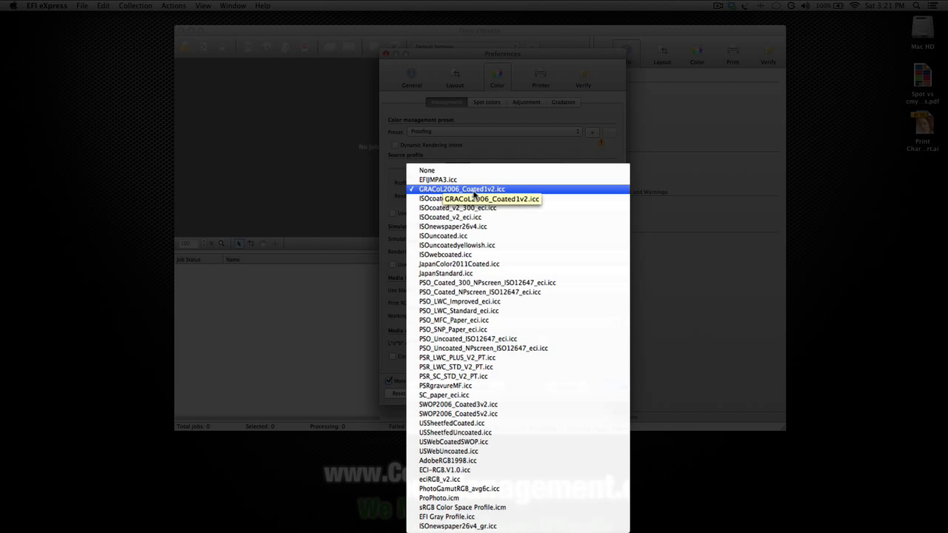
click(474, 191)
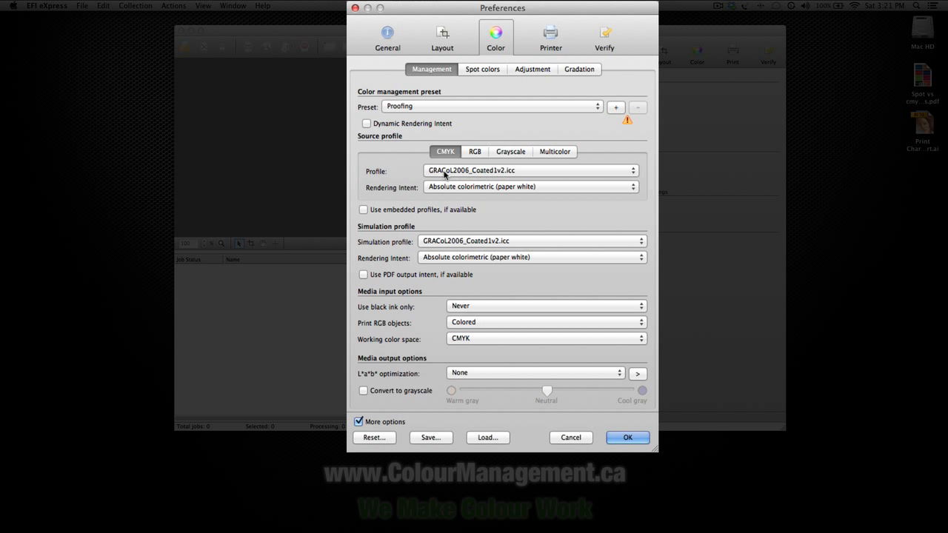
Set the rendering intent of both the CMYK source profile and the simulation profile to Relative colorimetric (no paper white)
click(534, 186)
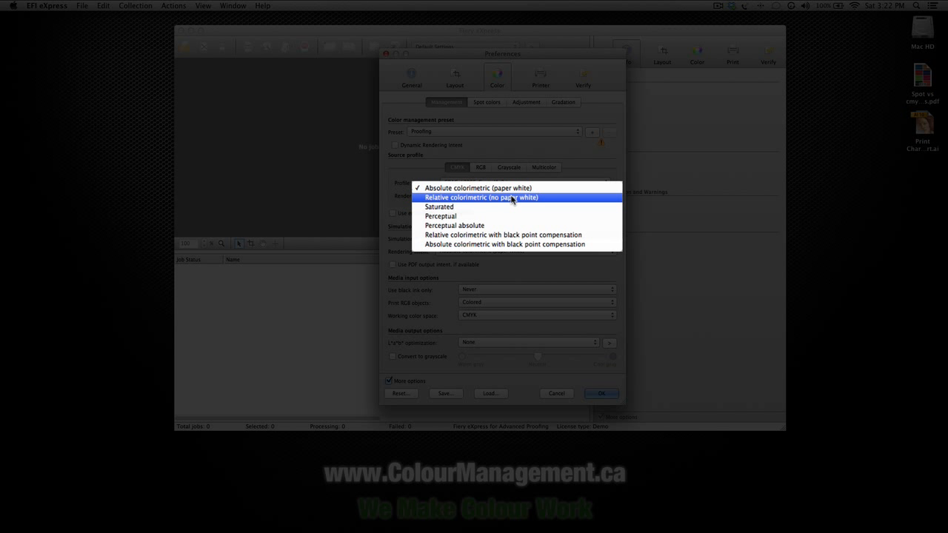
click(511, 199)
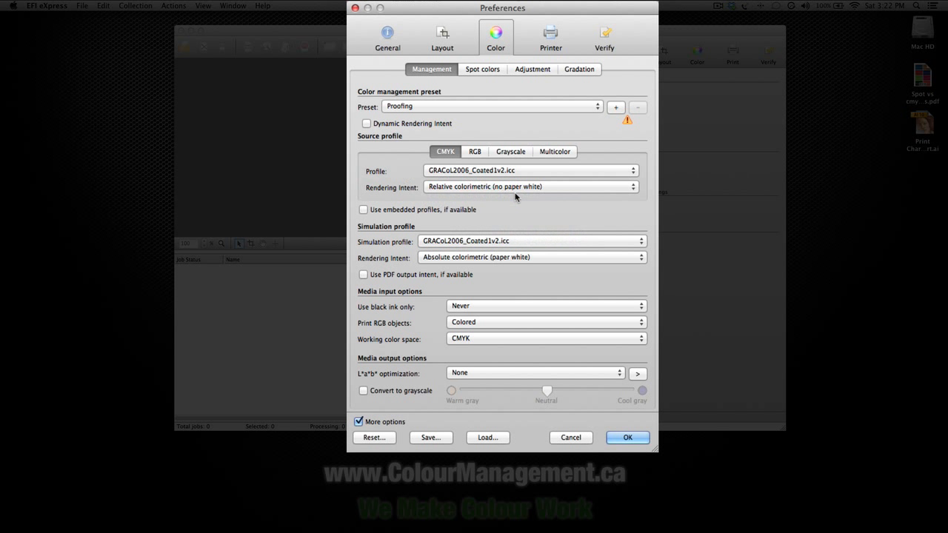
click(522, 254)
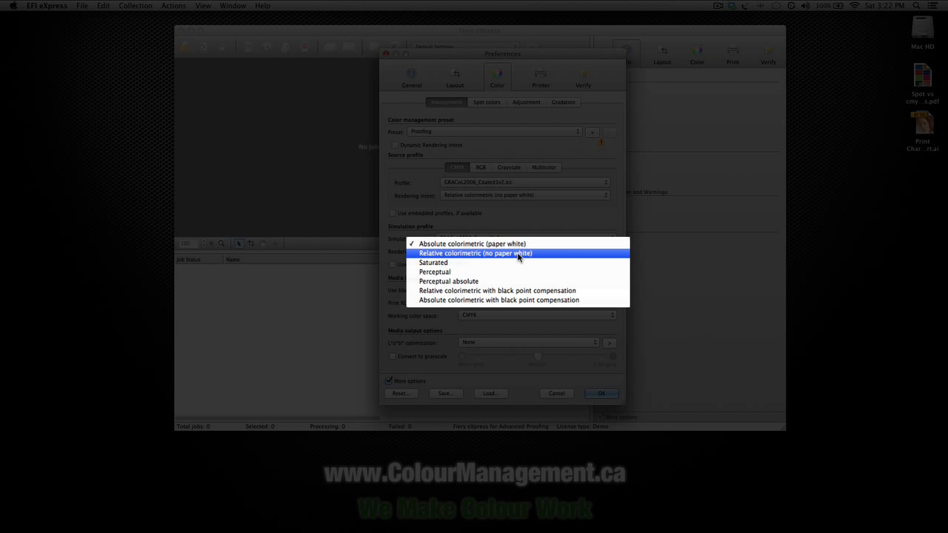
click(518, 253)
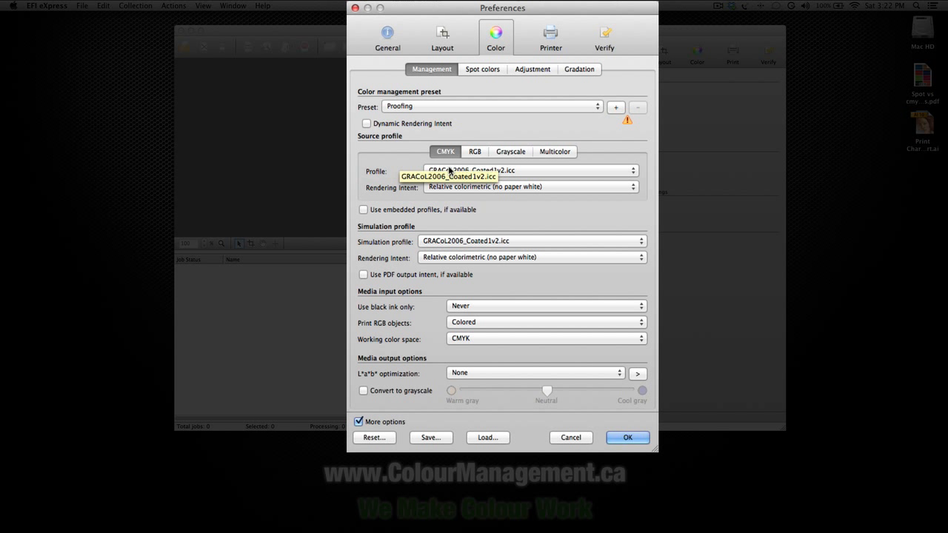
Check the black-ink-only choices, and try the Orange option for printing RGB objects before restoring Colored
click(503, 308)
click(426, 288)
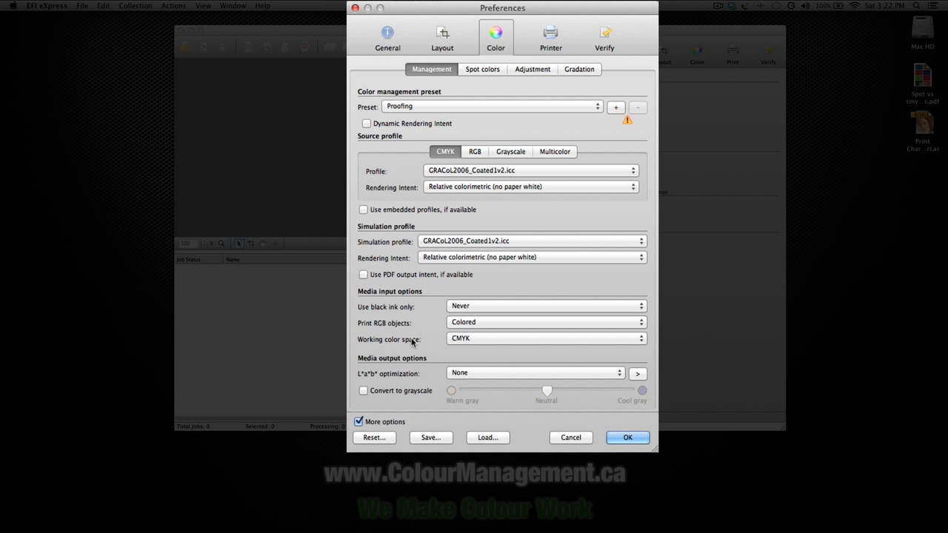
click(499, 303)
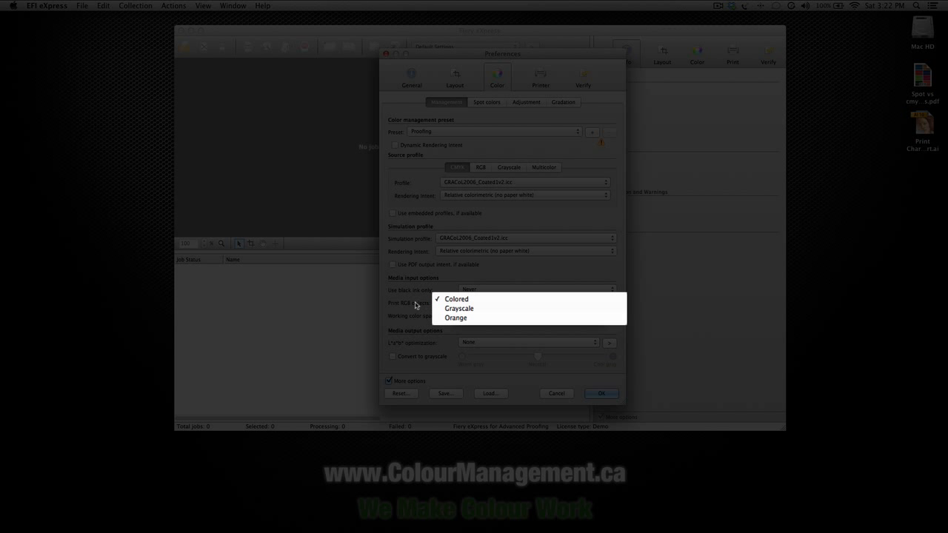
click(487, 318)
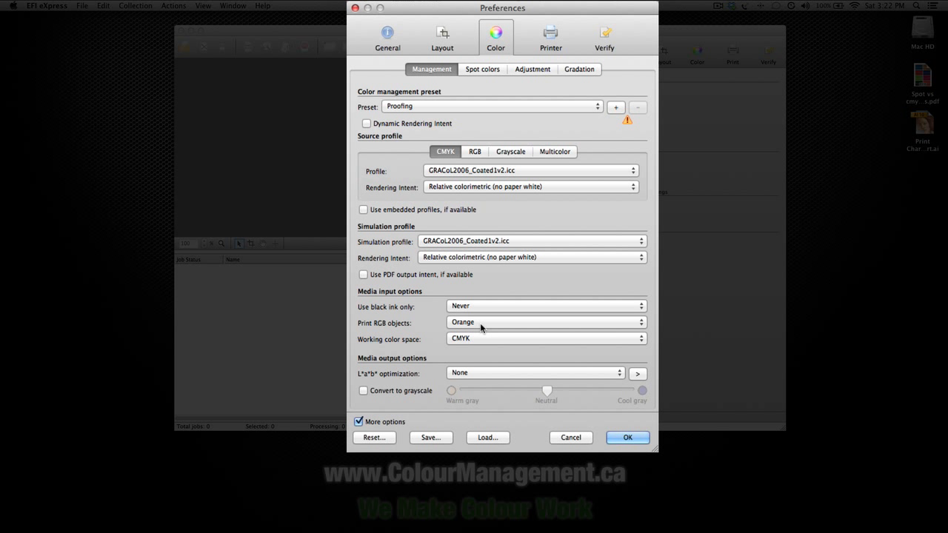
click(480, 322)
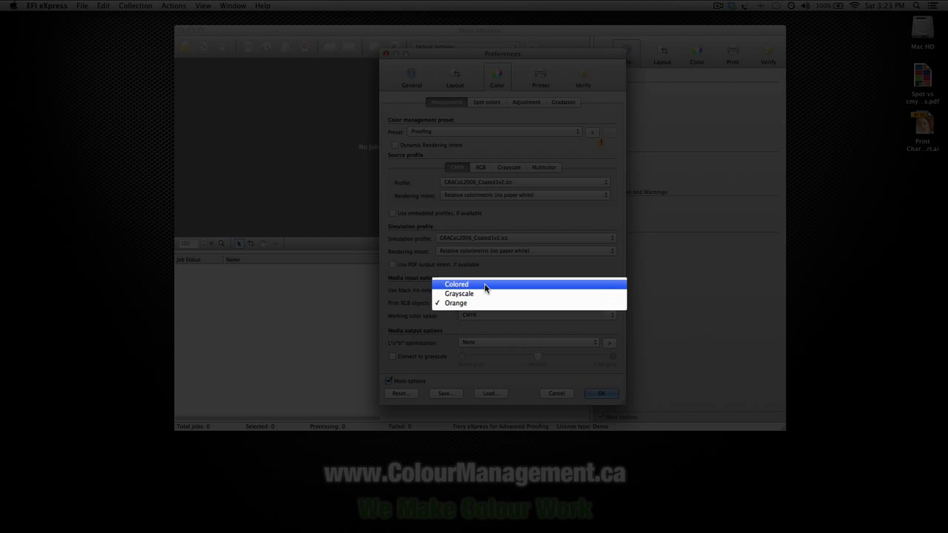
click(483, 285)
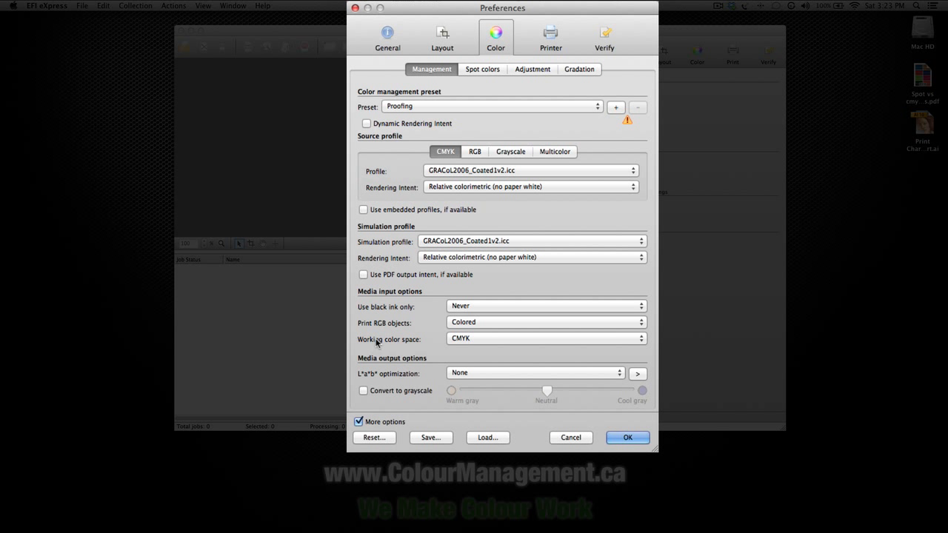
Try RGB as the working color space and set it back to CMYK
click(528, 341)
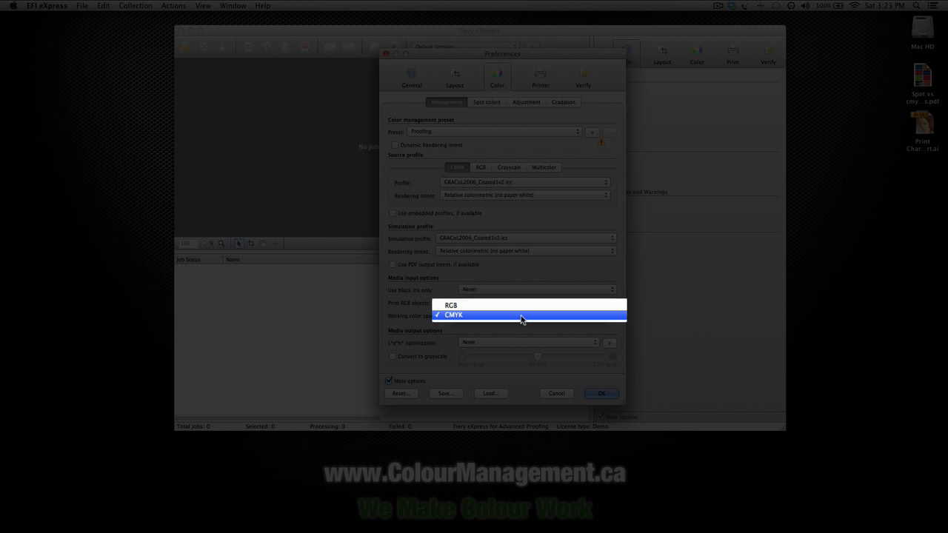
click(478, 309)
click(472, 316)
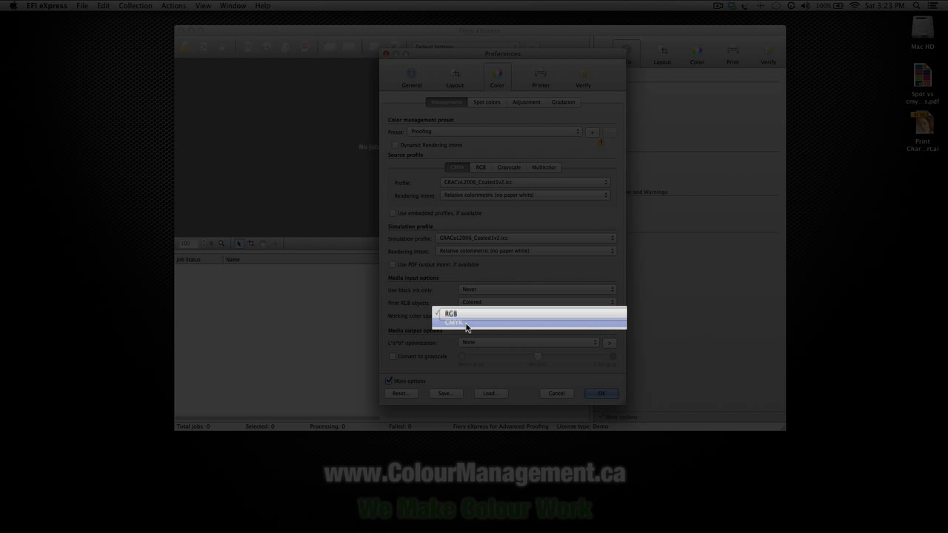
click(466, 323)
click(508, 339)
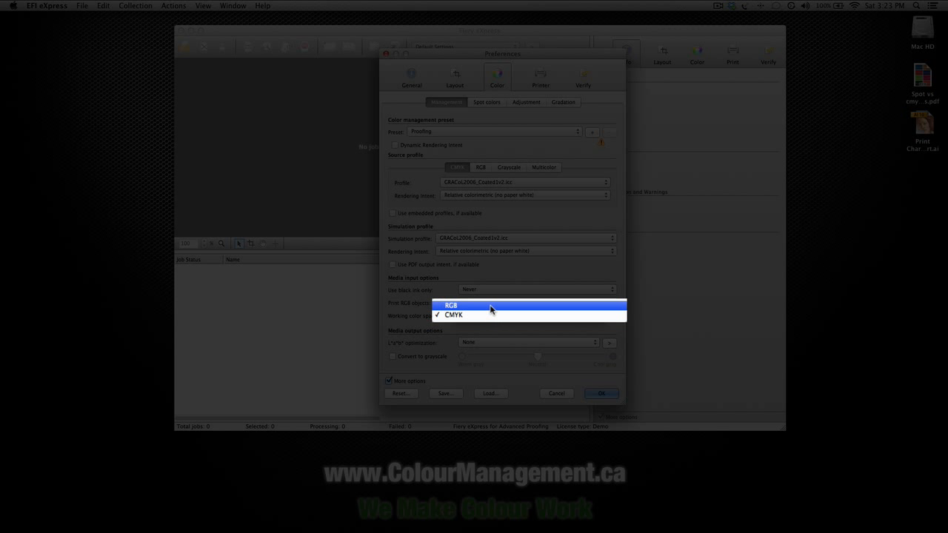
click(479, 304)
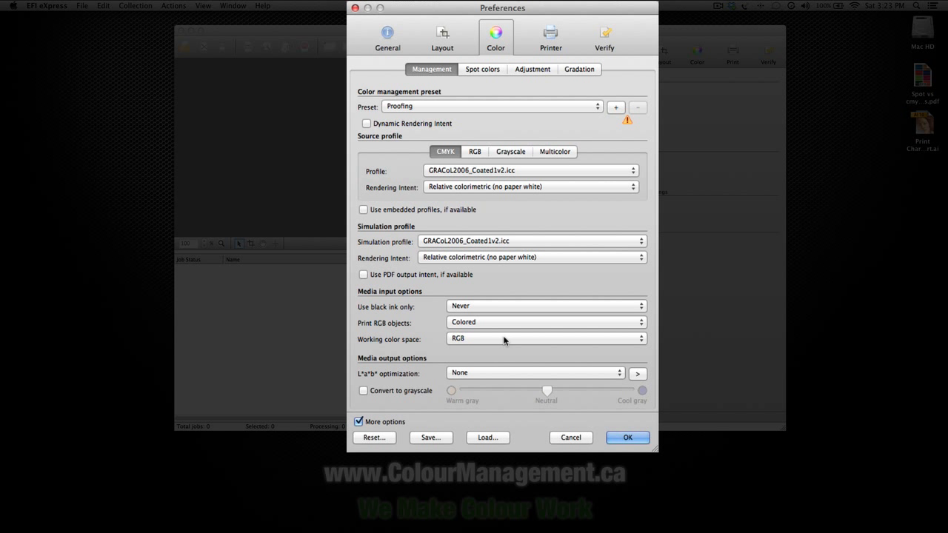
click(464, 339)
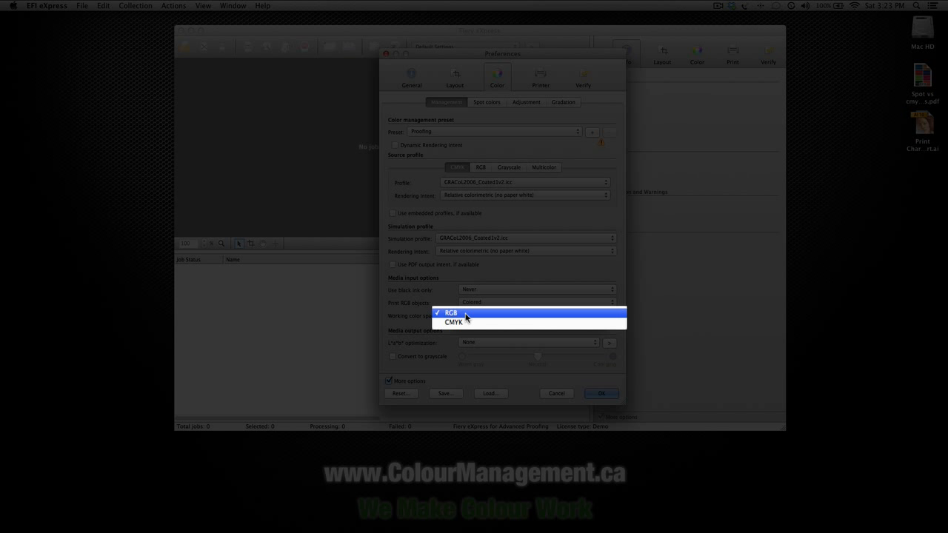
click(464, 323)
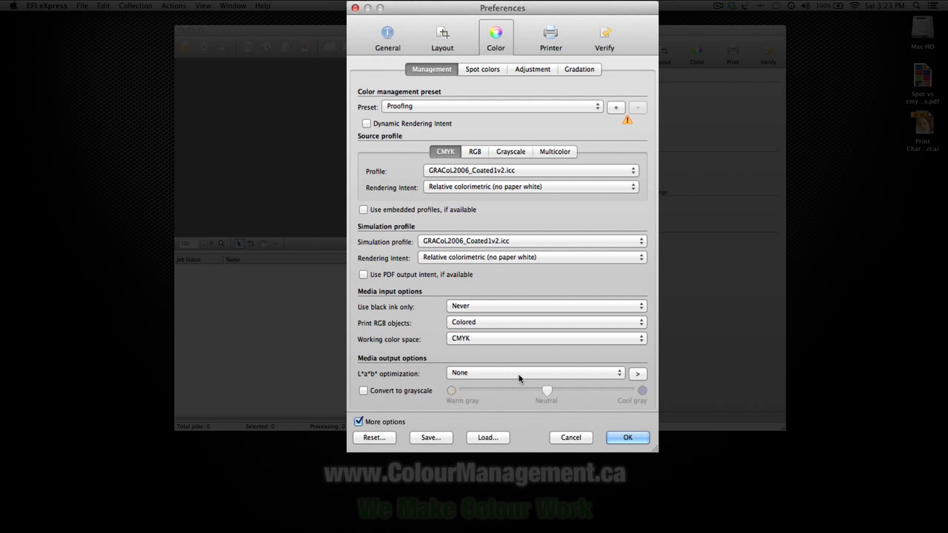
Examine the L*a*b* optimization choices in the media output options, keeping None
click(503, 373)
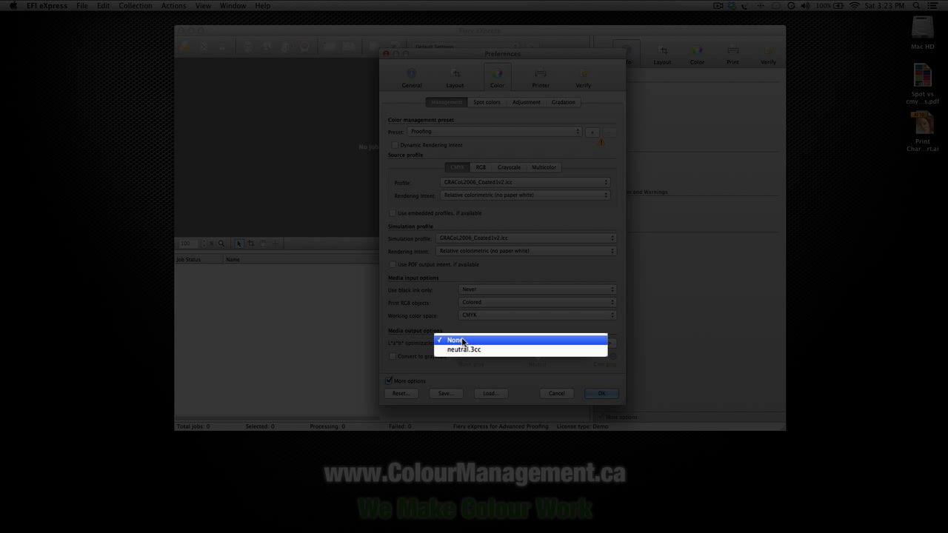
click(395, 340)
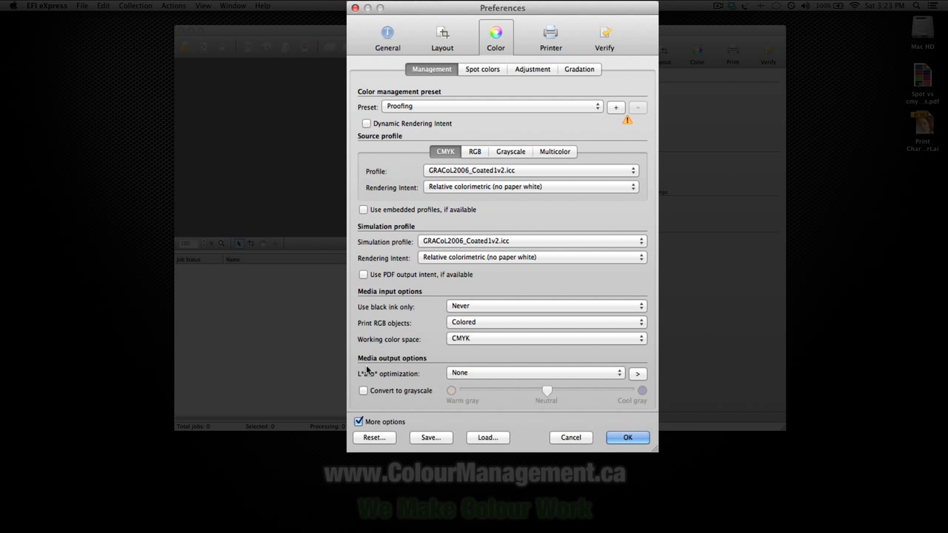
Set the printer's media profile to the Validation 250 Satin media
mouse_move(3, 332)
click(548, 32)
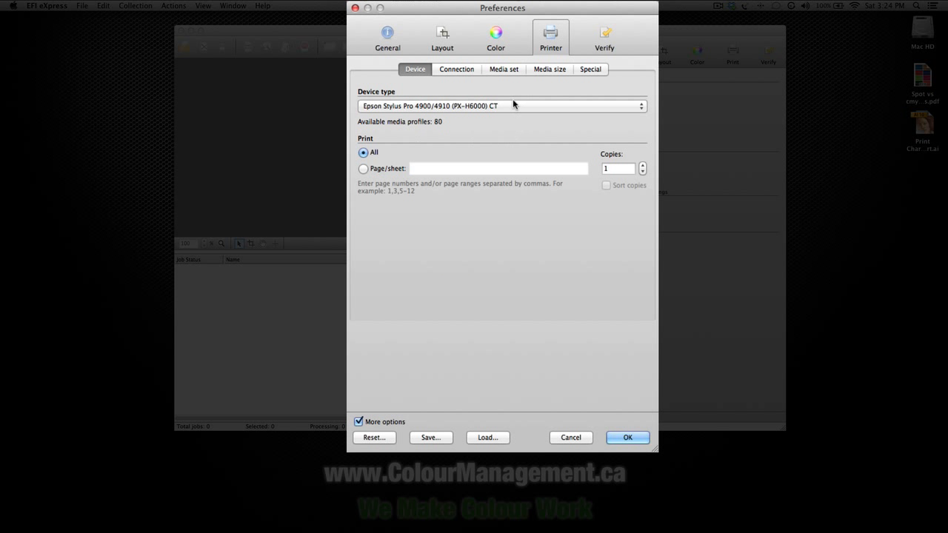
click(495, 70)
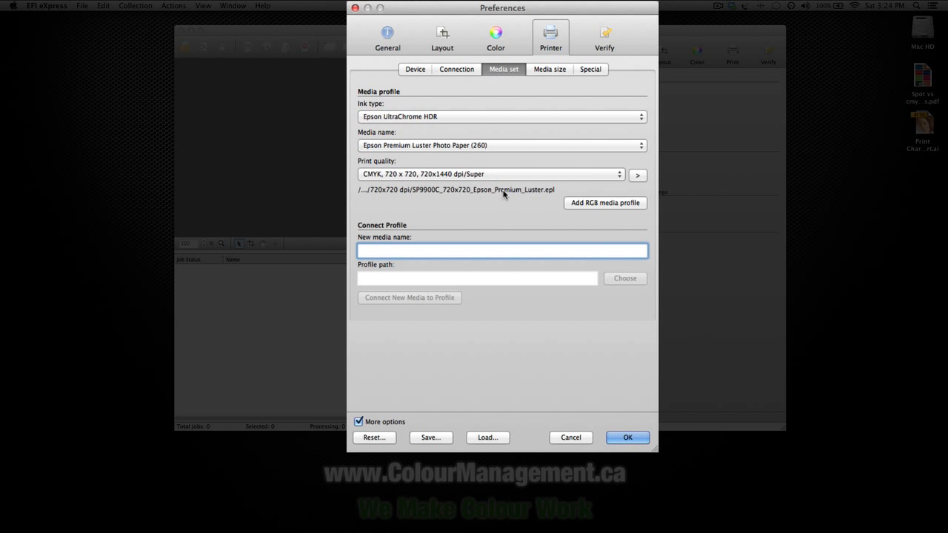
click(456, 152)
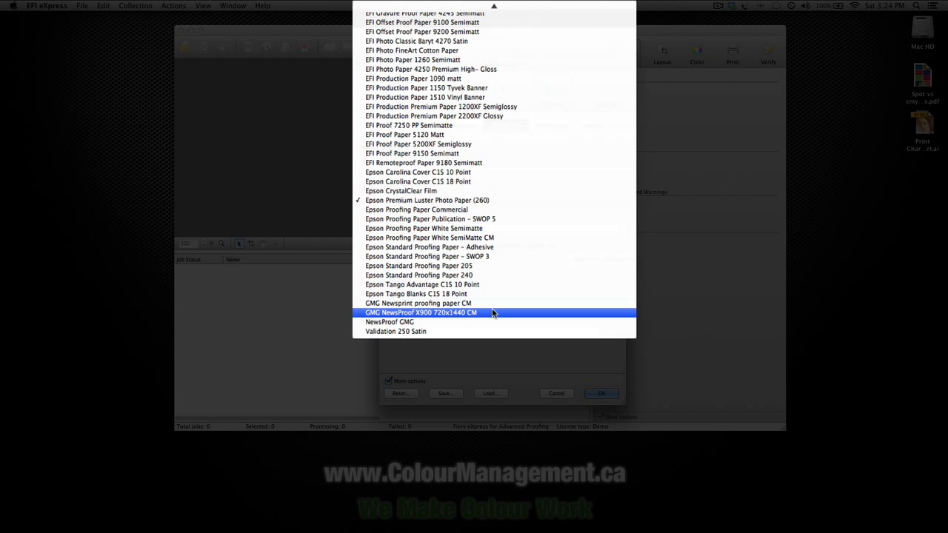
click(442, 335)
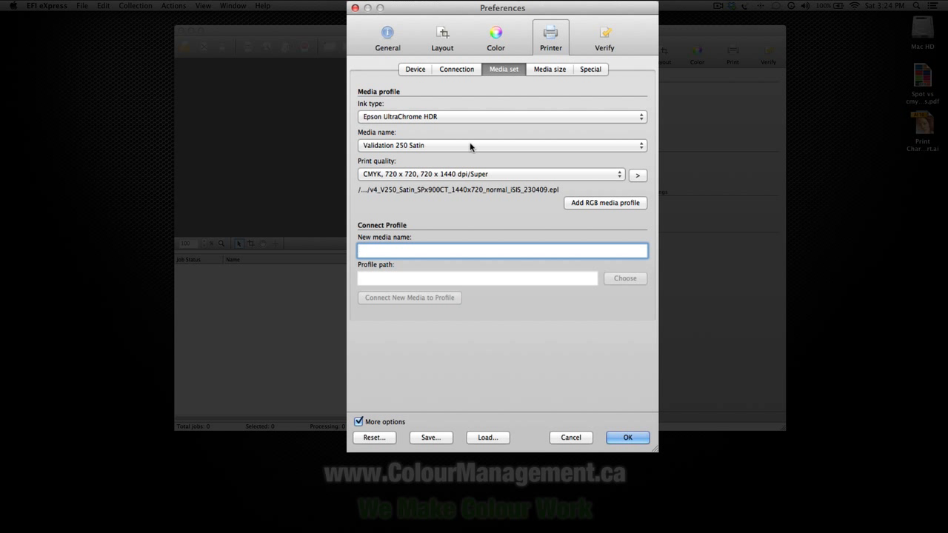
Return to the color management settings and review the available L*a*b* optimization files without choosing one
click(485, 49)
click(523, 375)
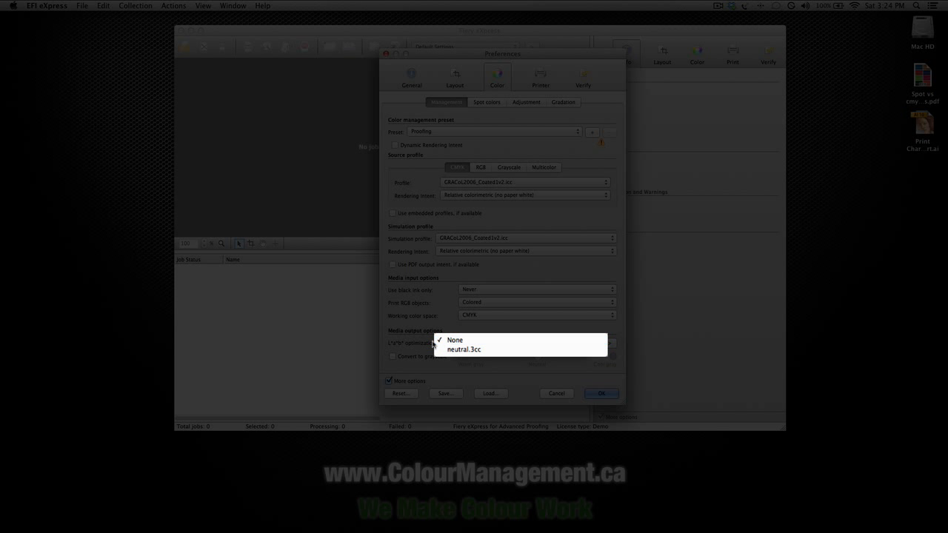
click(406, 373)
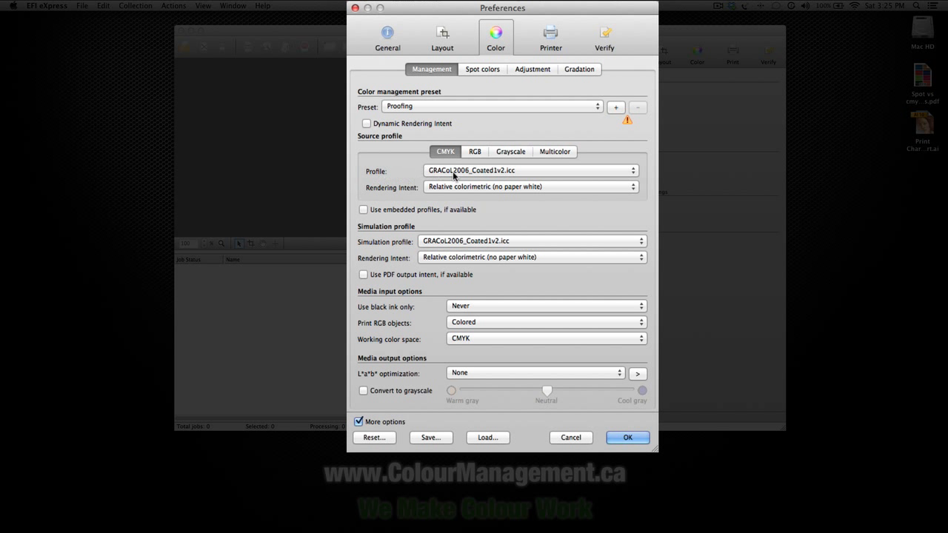
Save the current color management settings as a new preset named "Gracol Proofing"
click(616, 108)
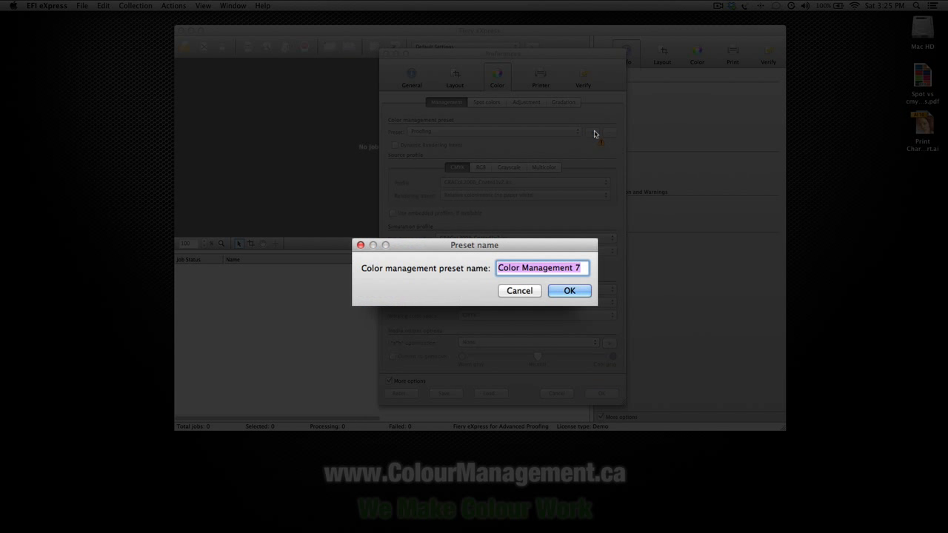
text(G)
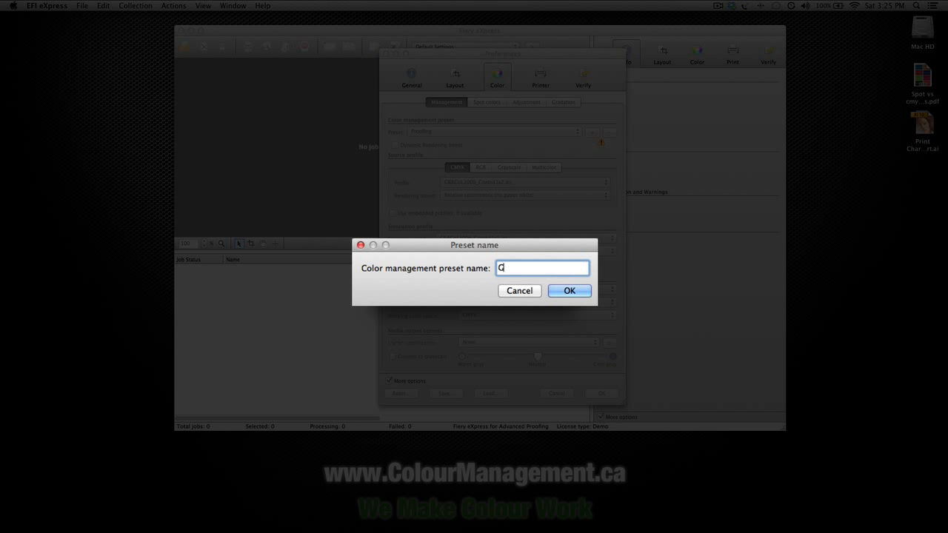
text(racol Proofoing)
key(BackSpace)
key(BackSpace)
key(BackSpace)
key(BackSpace)
text(ing)
click(569, 291)
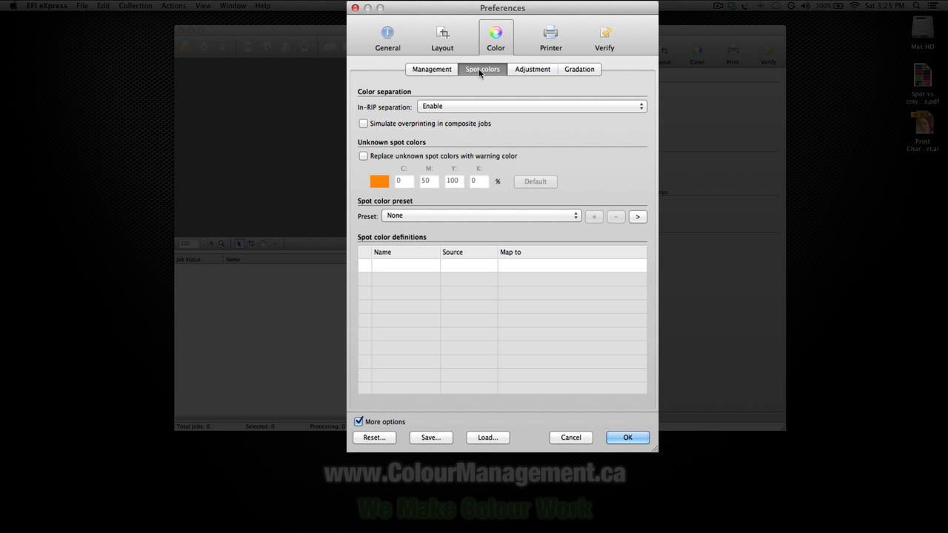
Try bending the Yellow gradation curve with points at 51% in to 49% out and 83% in to 84% out
click(533, 70)
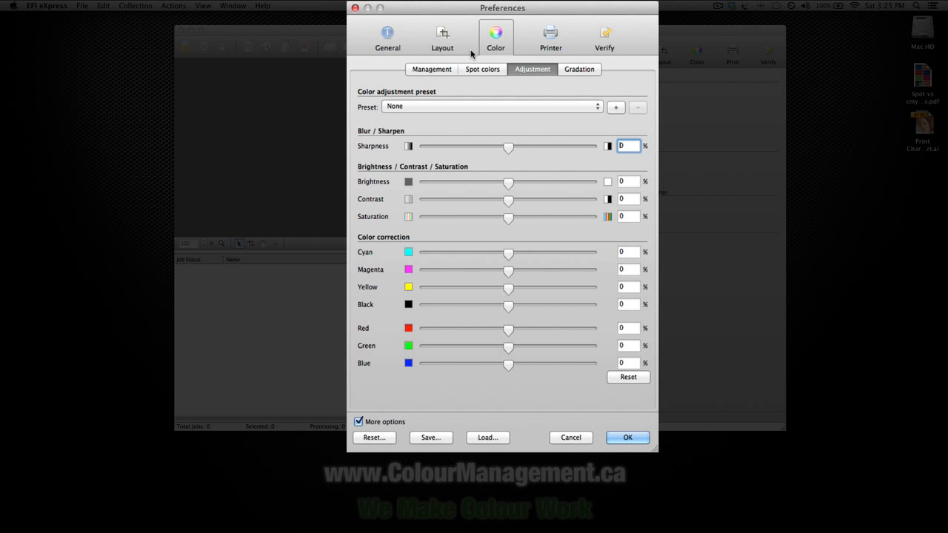
click(585, 69)
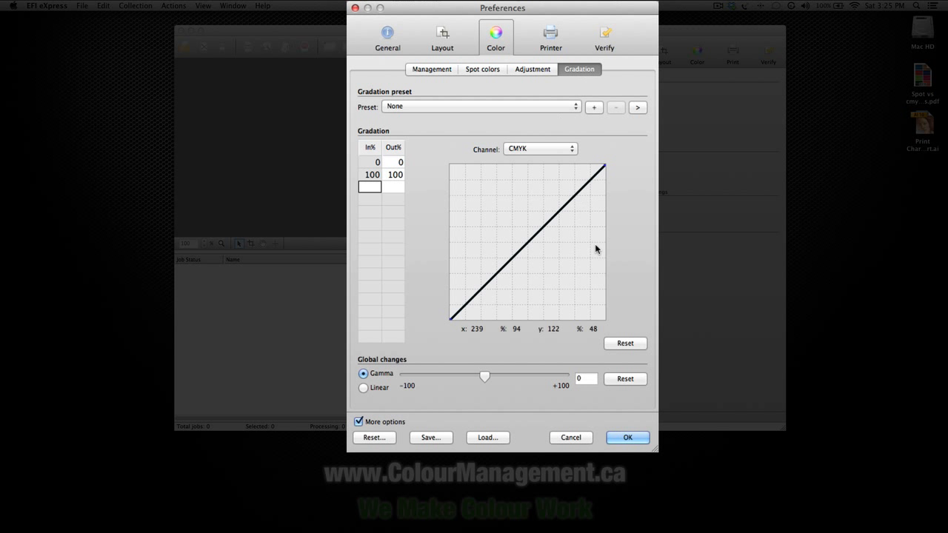
click(539, 148)
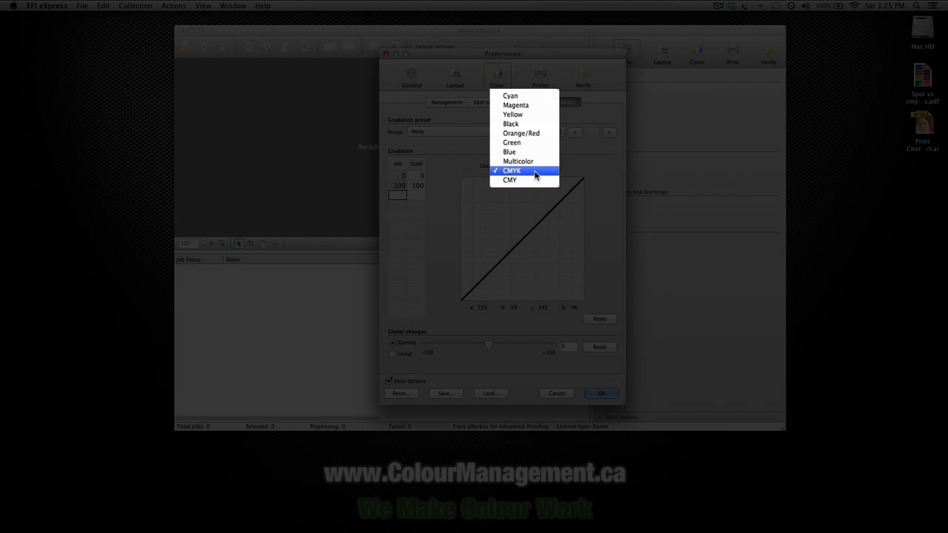
click(530, 115)
click(528, 246)
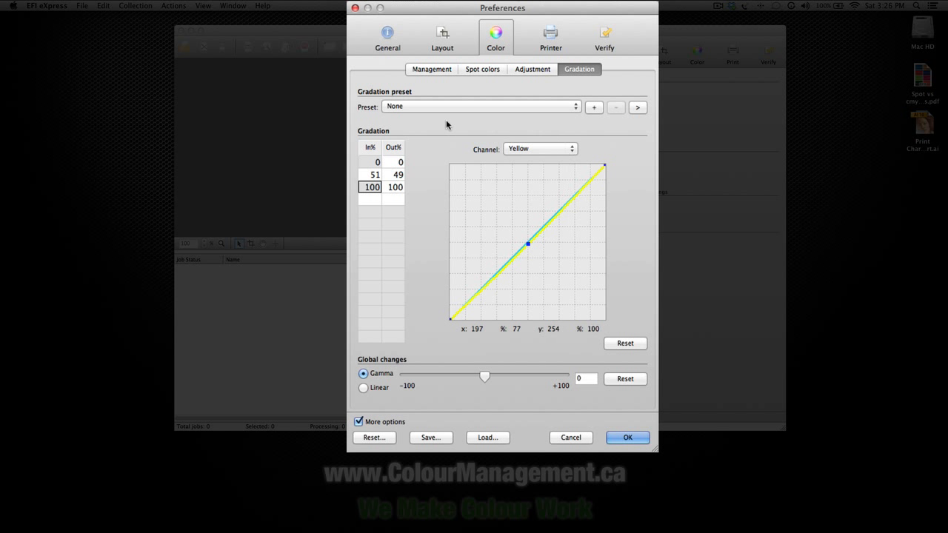
click(578, 189)
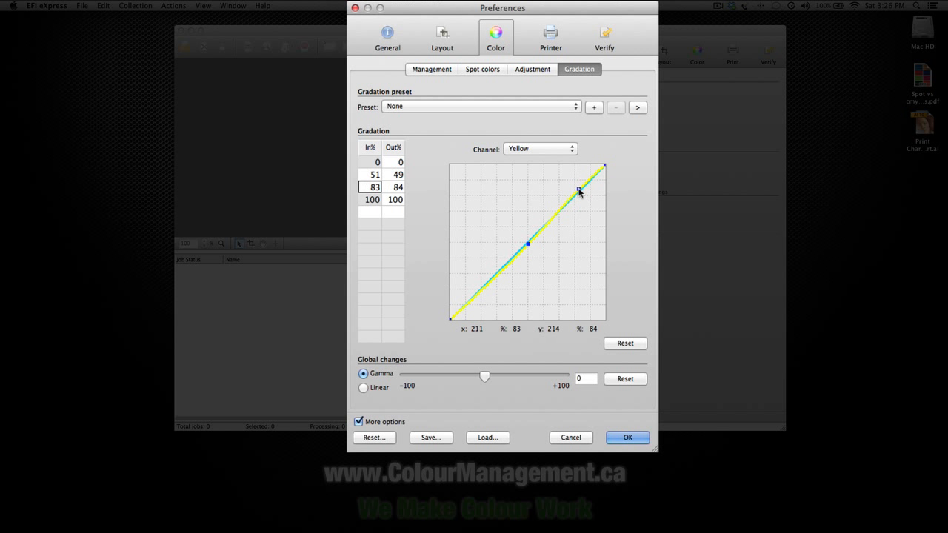
click(479, 294)
Try gradation points of 46% in to 51% out for Black and 51% in to 47% out for Magenta, and reset the curves
click(529, 150)
click(533, 168)
click(522, 250)
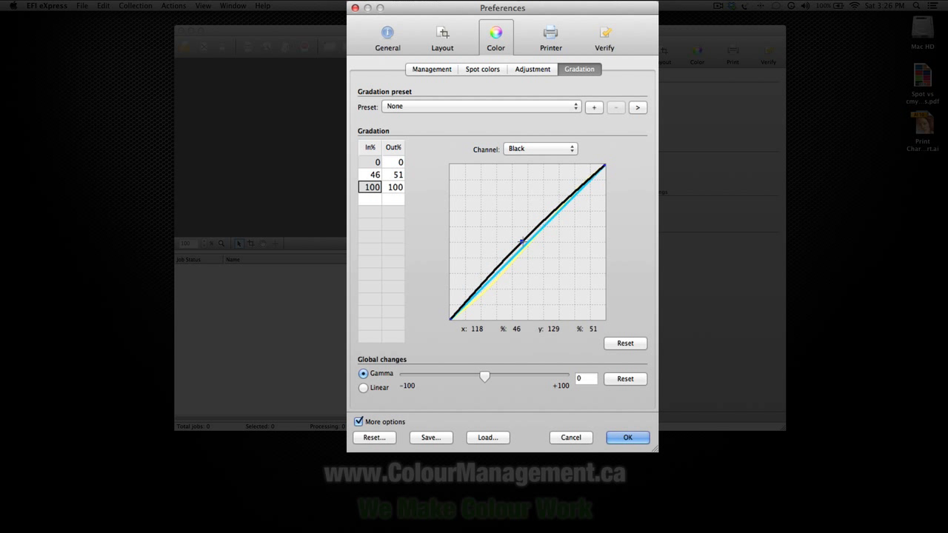
click(526, 149)
click(515, 142)
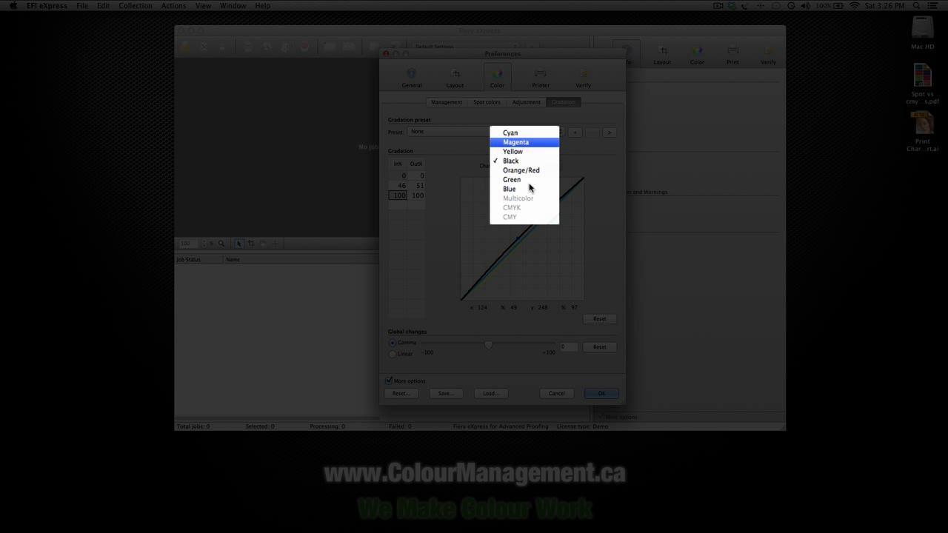
click(522, 244)
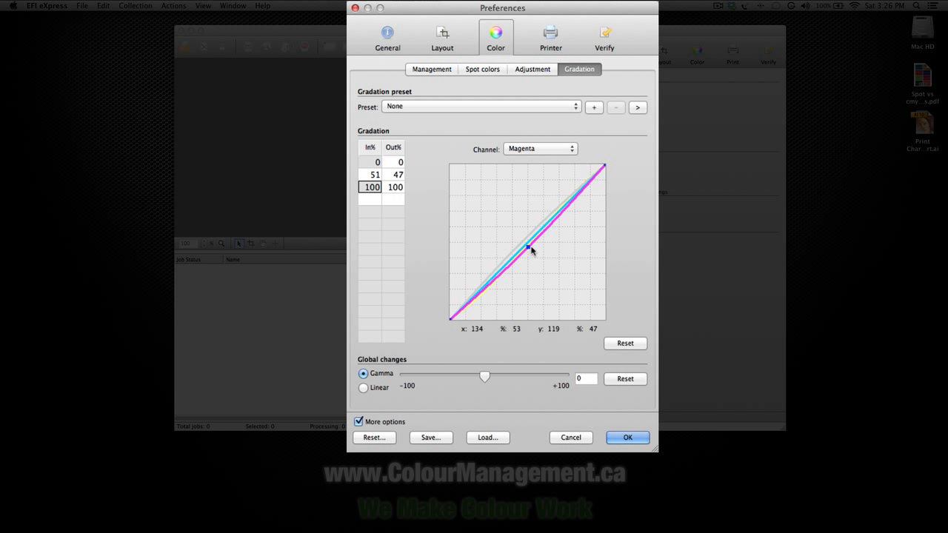
click(629, 344)
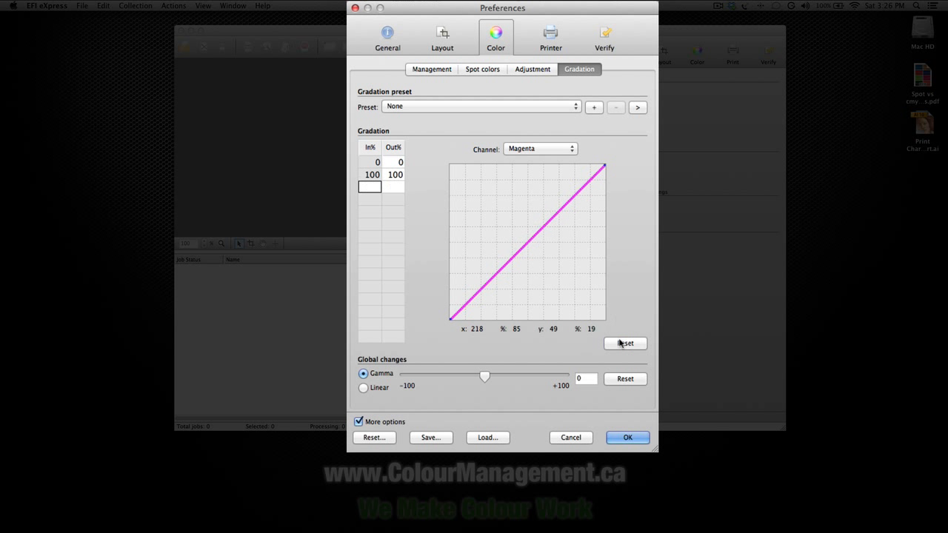
click(550, 40)
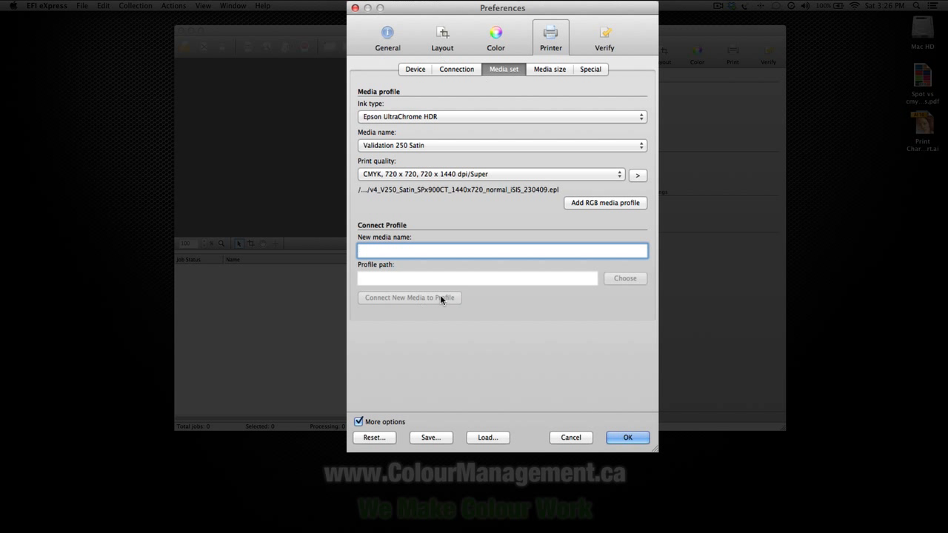
click(604, 35)
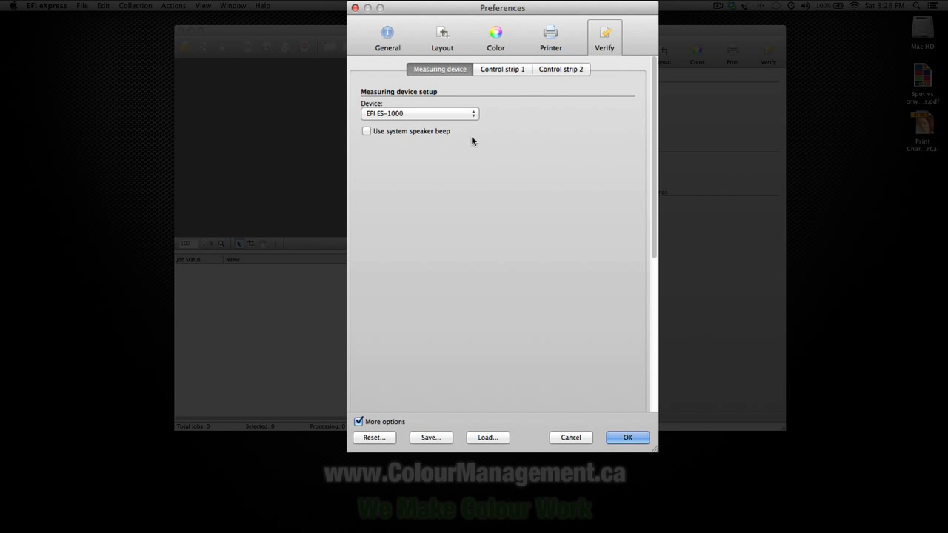
click(517, 71)
click(400, 114)
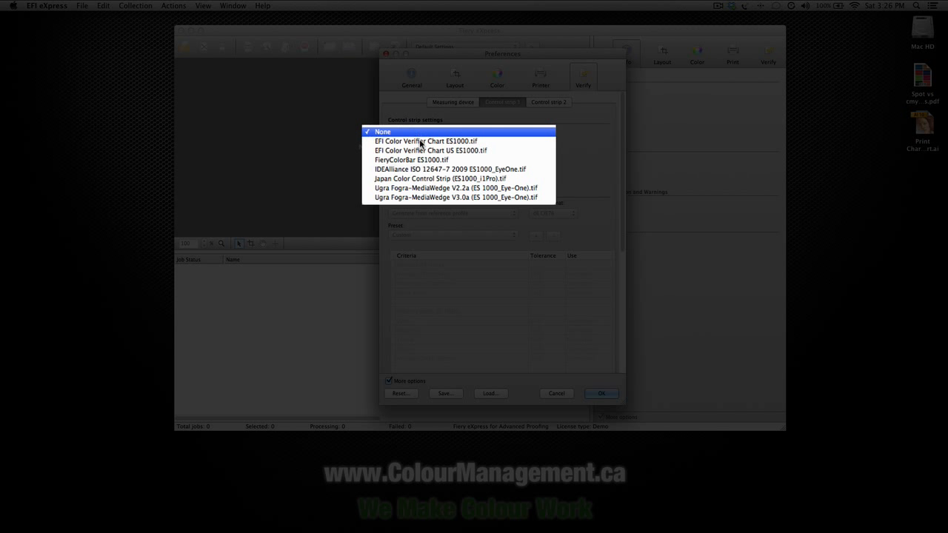
click(441, 170)
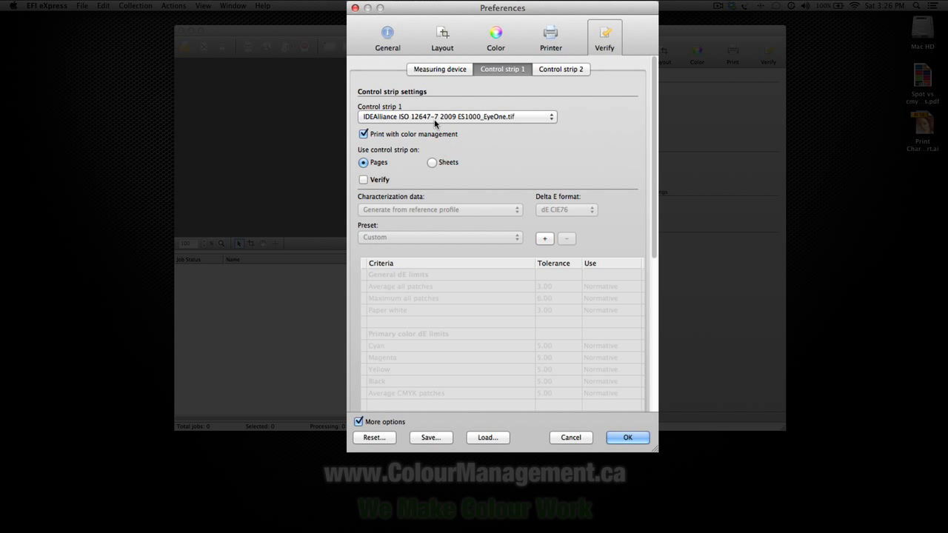
click(364, 180)
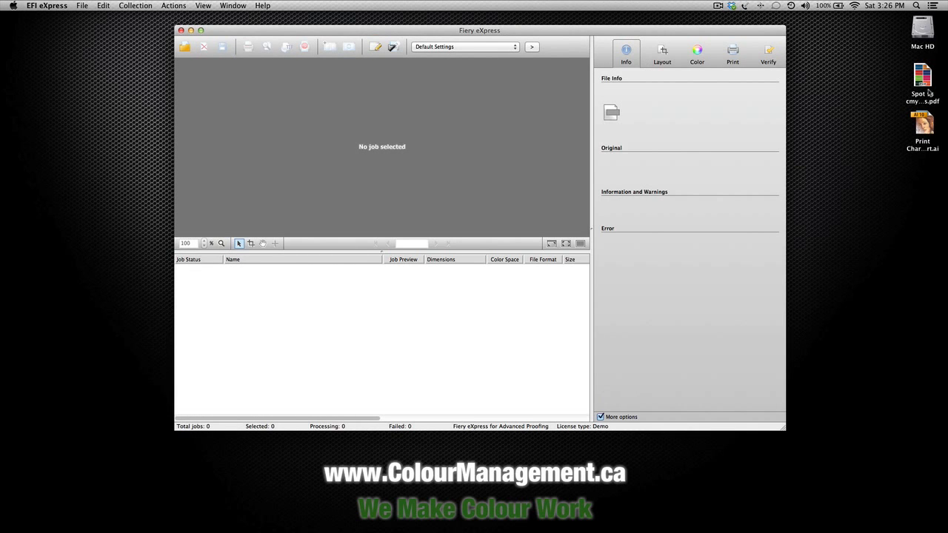
Load the Spot vs cmyk Tests PDF from the desktop as a job and enlarge its preview at the control strip to 400%
drag(924, 79, 321, 327)
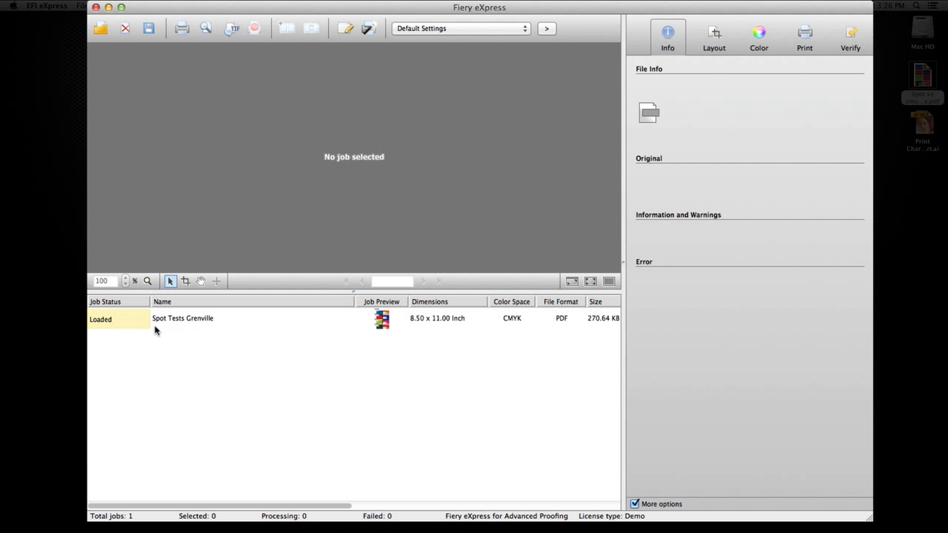
click(111, 318)
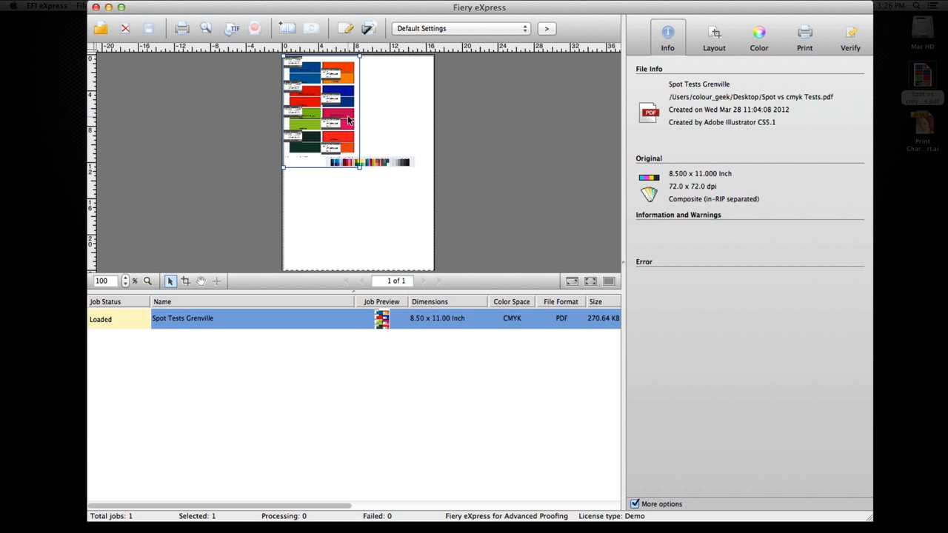
click(359, 158)
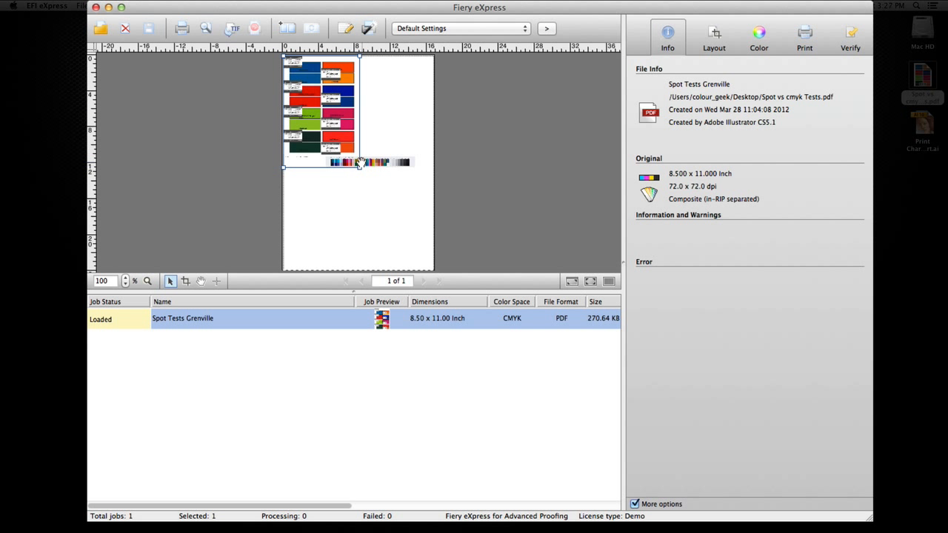
click(361, 161)
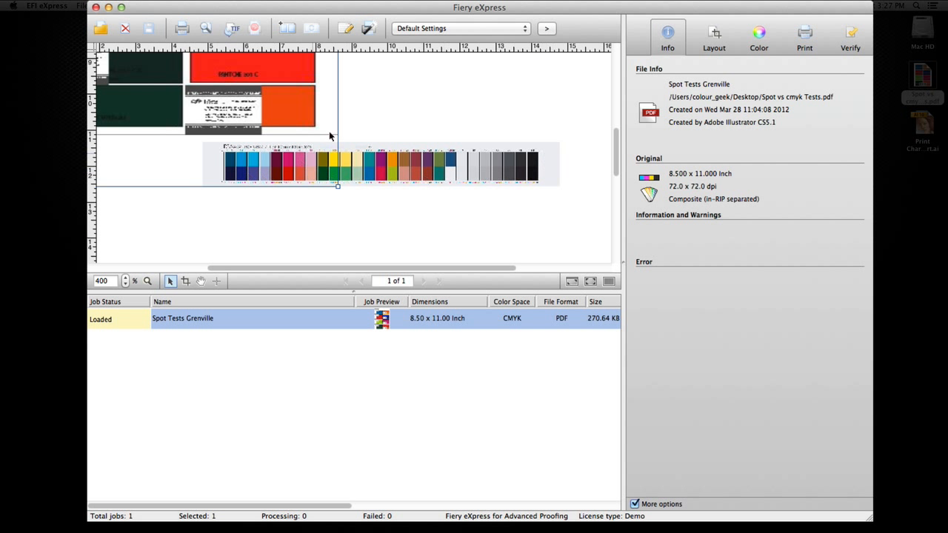
Examine the job's control strip verification criteria and tolerances, and inspect the upper color patches in the preview
click(851, 35)
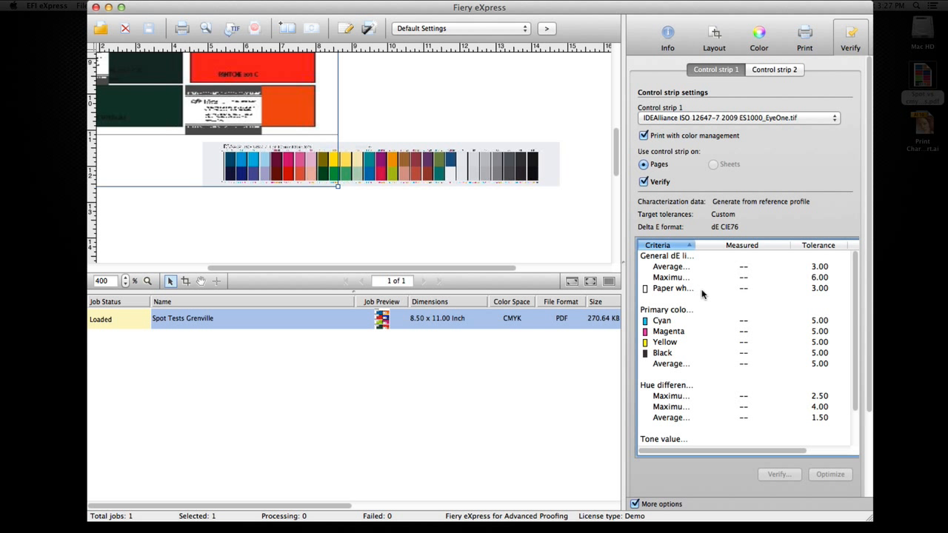
scroll(614, 163, down, 1)
scroll(614, 163, up, 3)
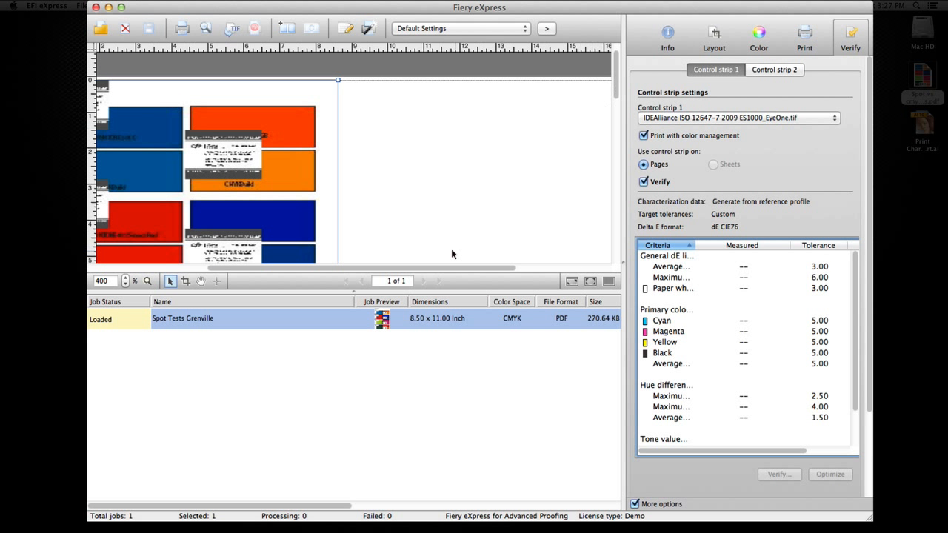
drag(220, 204, 408, 187)
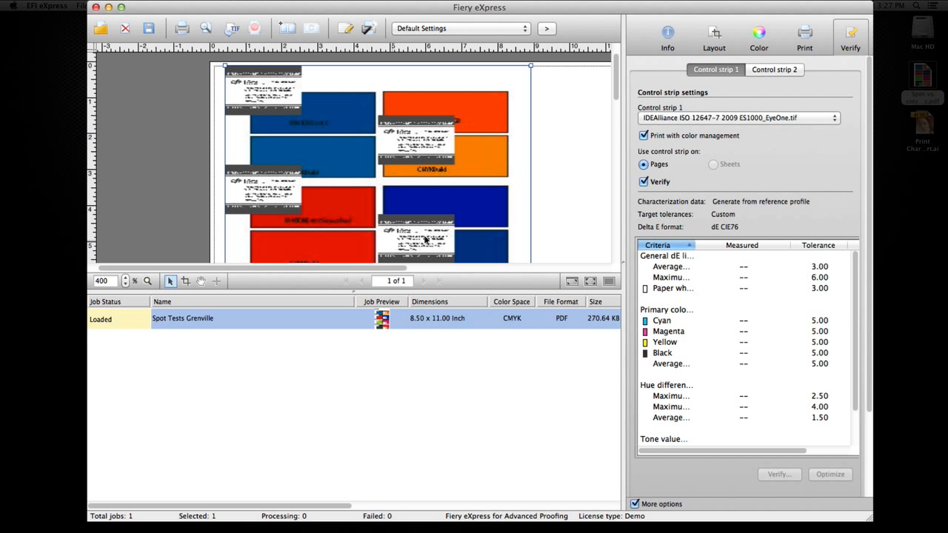
Widen the window and set the source of the job's PANTONE 301 C spot color definition to CMYK
click(757, 39)
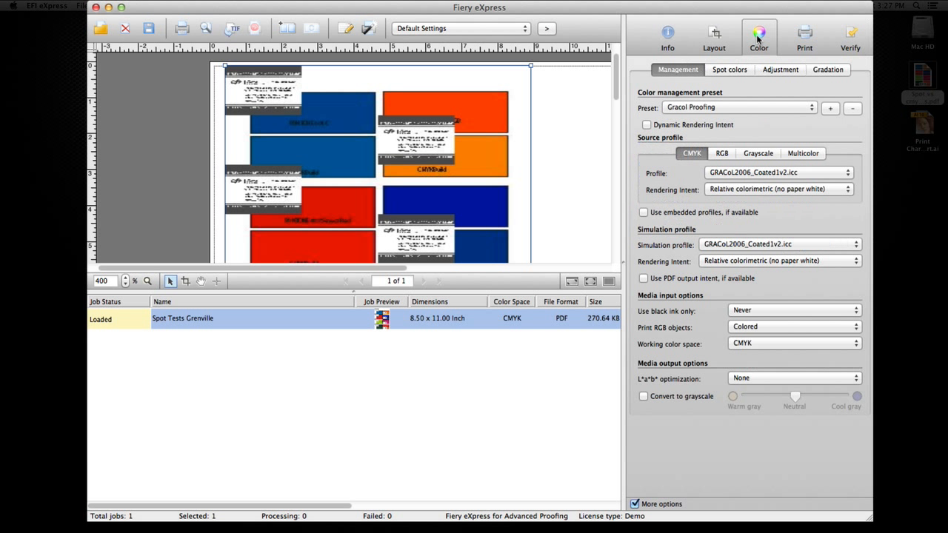
click(731, 69)
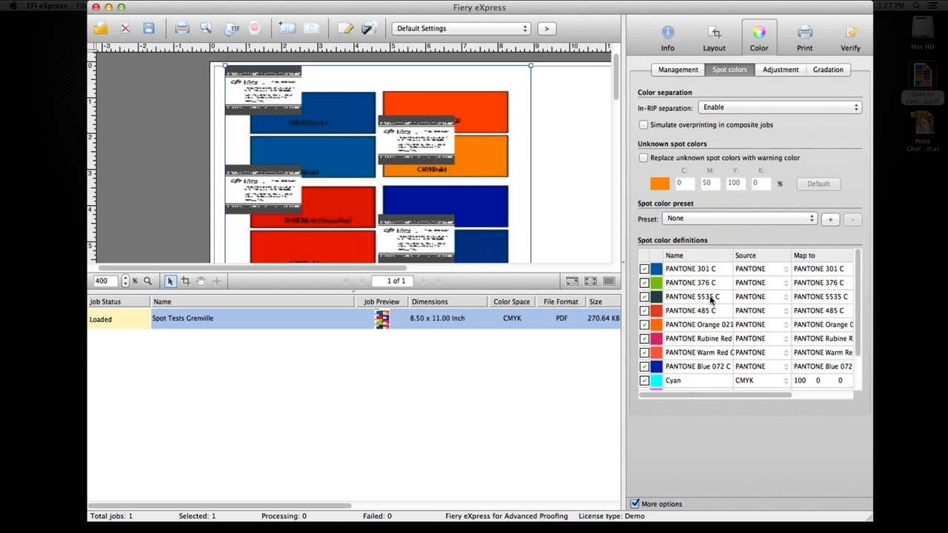
scroll(856, 325, down, 3)
scroll(859, 296, up, 3)
drag(873, 521, 906, 526)
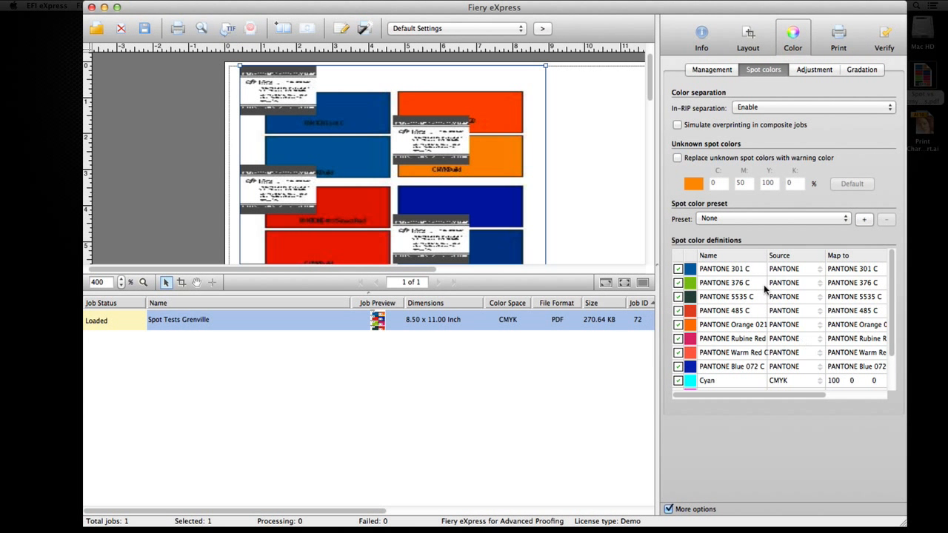
click(819, 269)
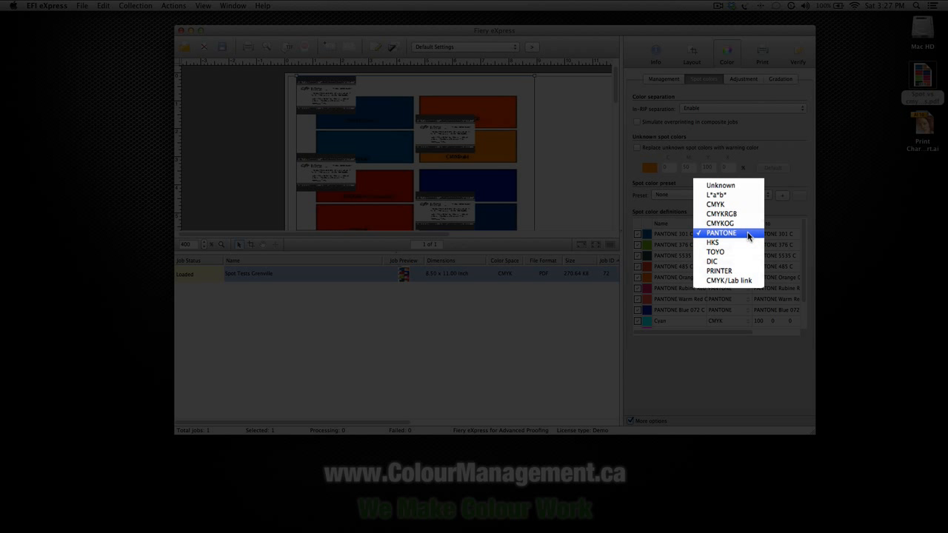
click(734, 204)
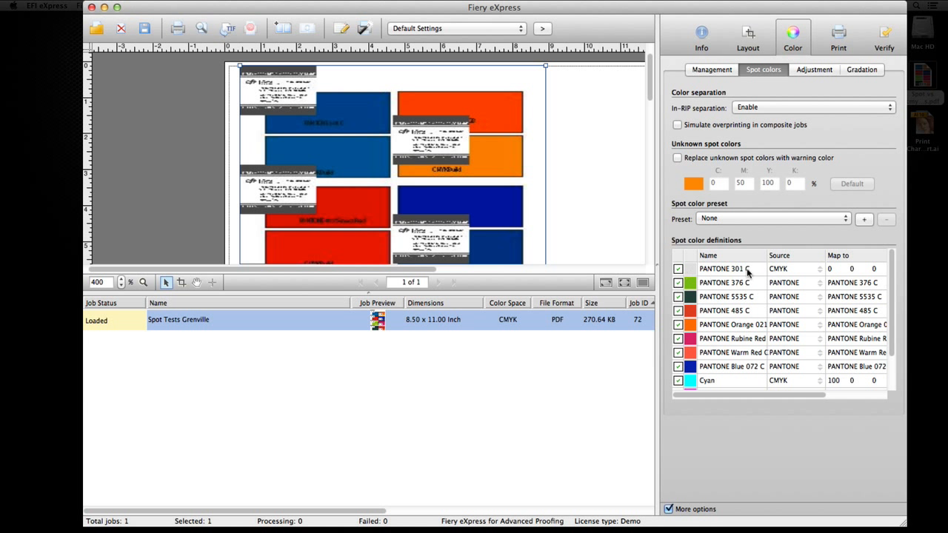
Set the source of the job's PANTONE 301 C spot color definition back to PANTONE and enable the definition
click(819, 269)
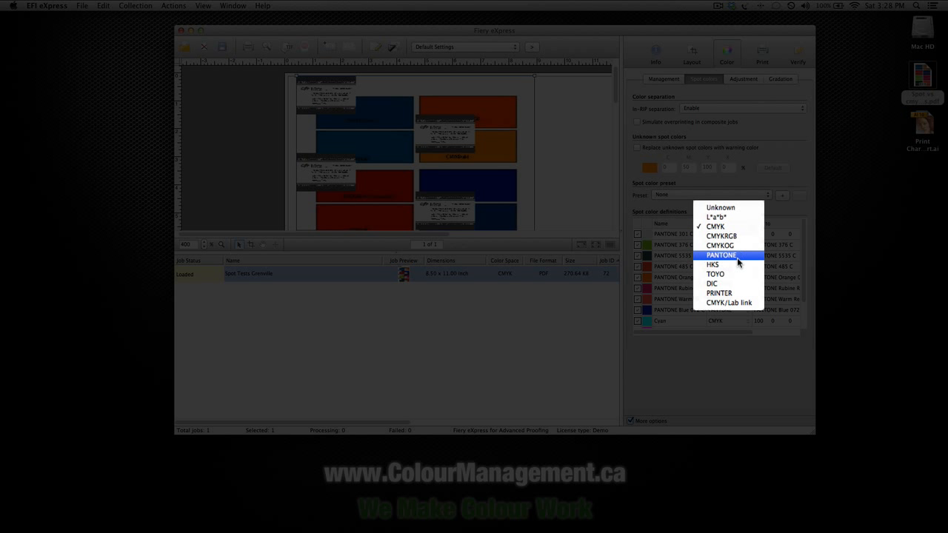
click(737, 257)
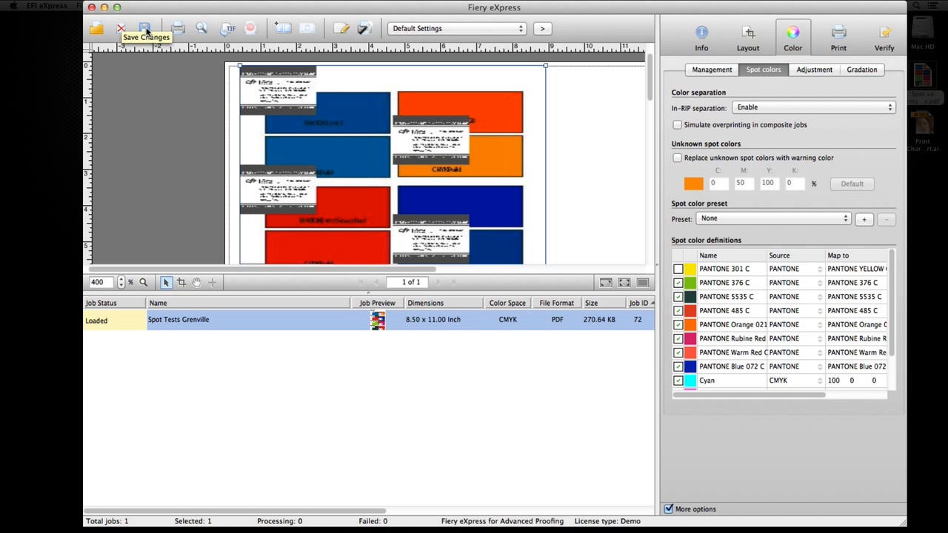
click(677, 269)
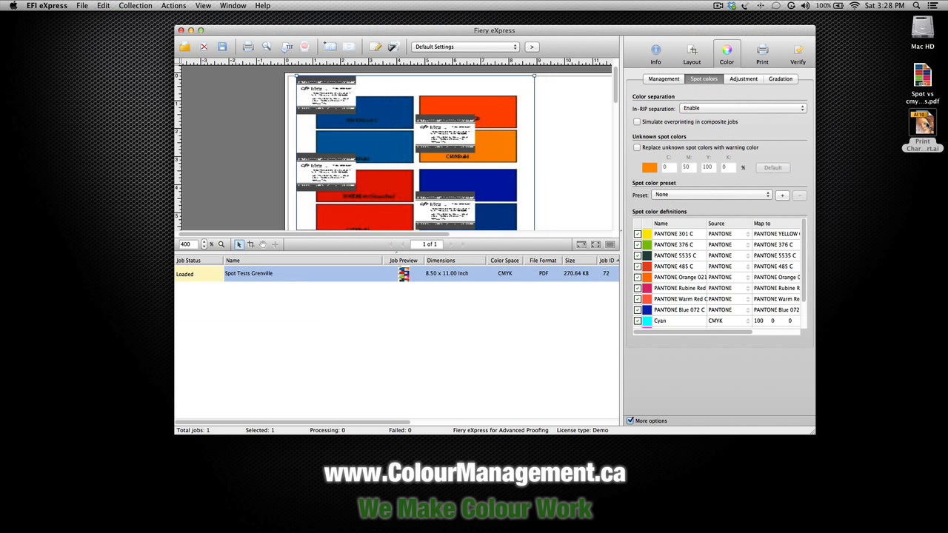
Load Print Characterization Chart.ai from the desktop as another job, accepting the changed job settings and leaving its spot color preset at None
drag(922, 122, 308, 308)
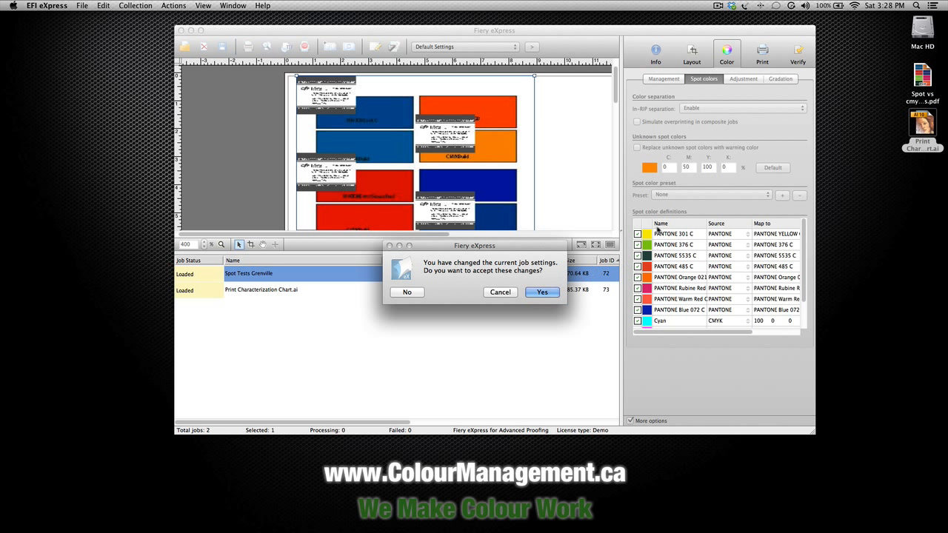
click(545, 292)
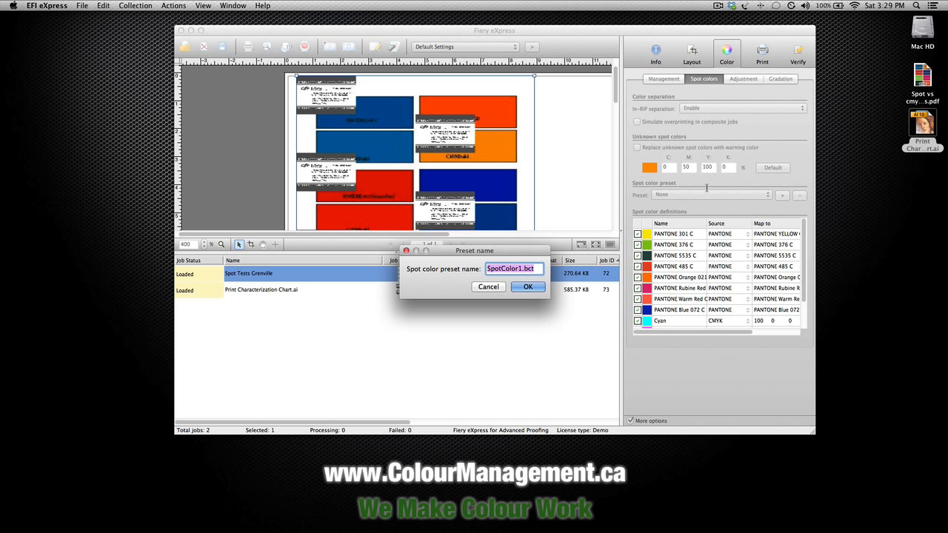
click(485, 288)
click(706, 196)
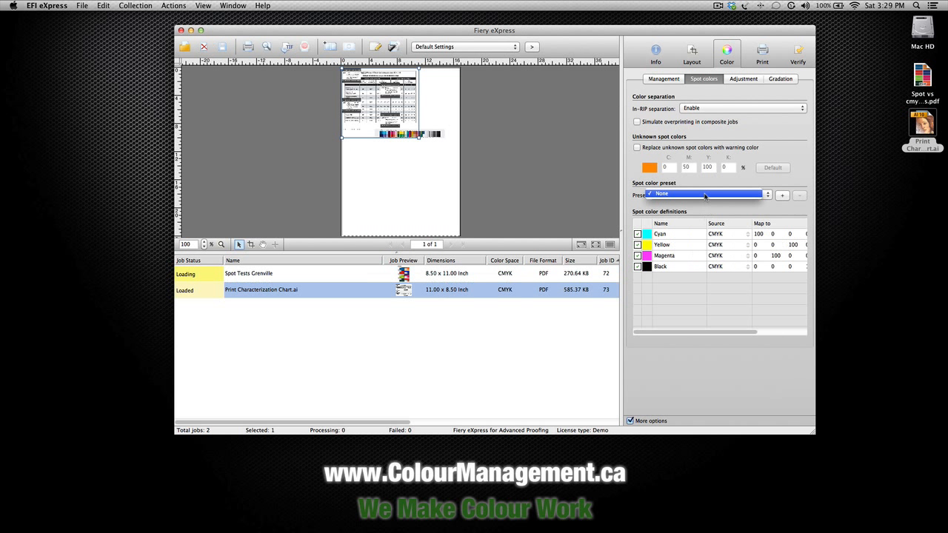
click(691, 194)
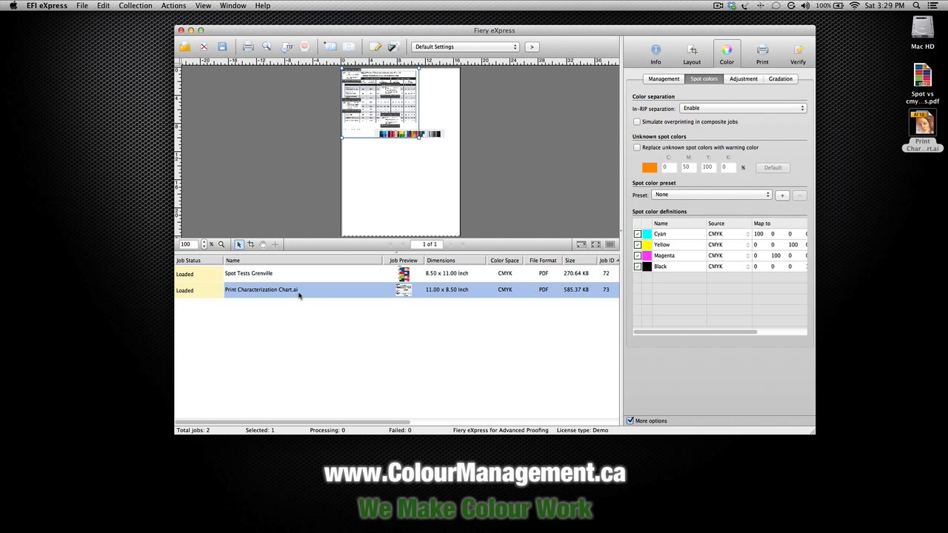
Compare the spot color definitions of the Spot Tests Grenville and Print Characterization Chart.ai jobs, declining any job settings changes
click(256, 275)
click(406, 292)
click(254, 289)
click(257, 276)
click(257, 290)
click(256, 275)
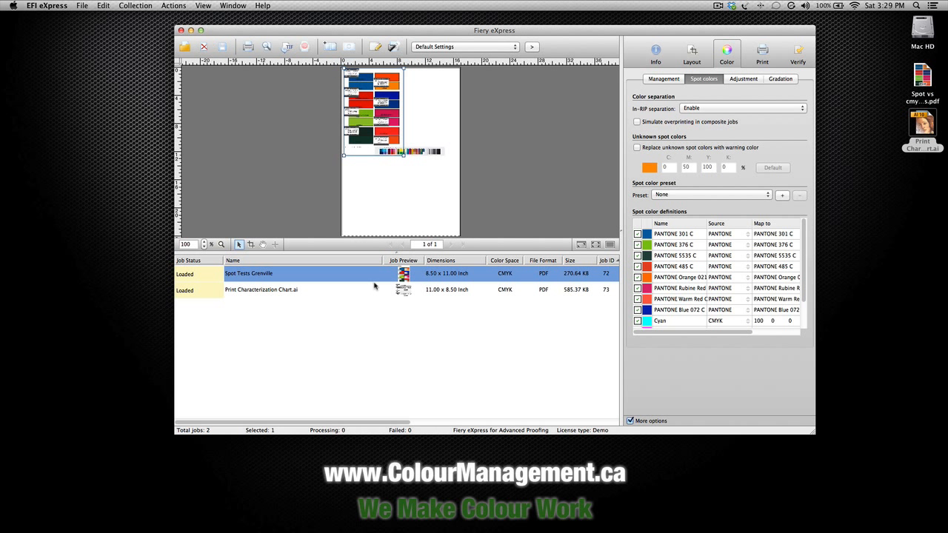